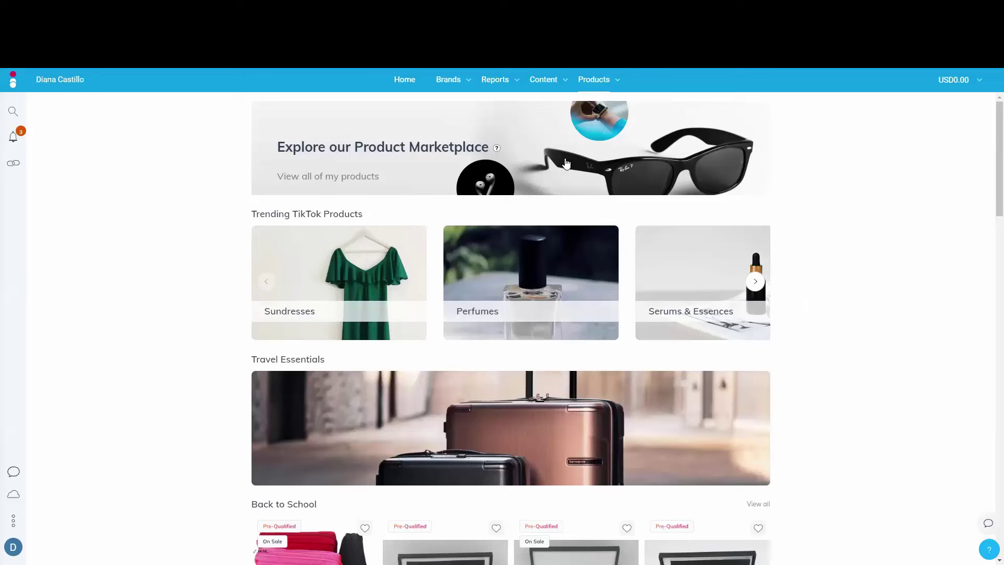
# Look over the brand and product navigation options and browse the Product Marketplace sections through Top Performing Sneakers
pyautogui.click(469, 81)
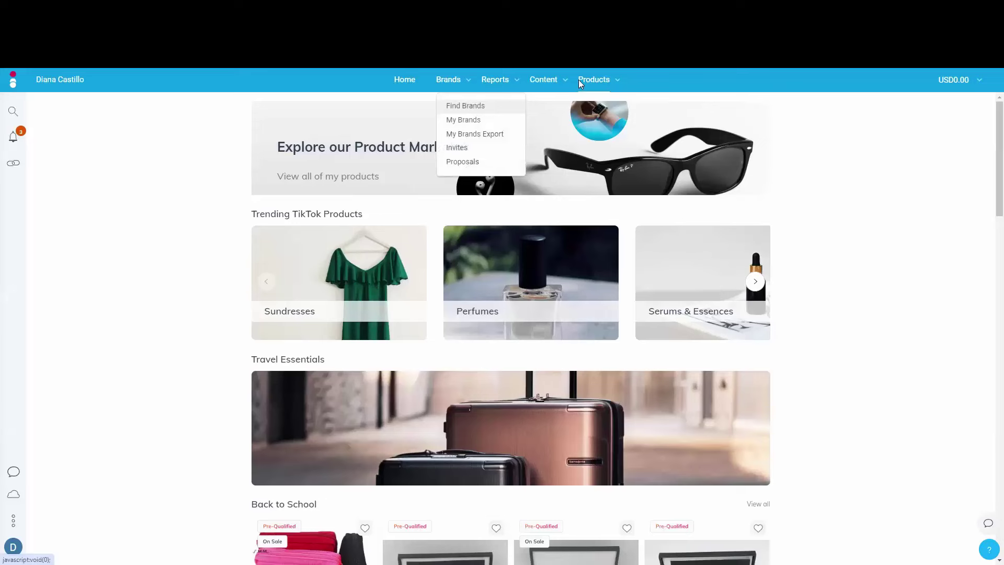
pyautogui.click(619, 81)
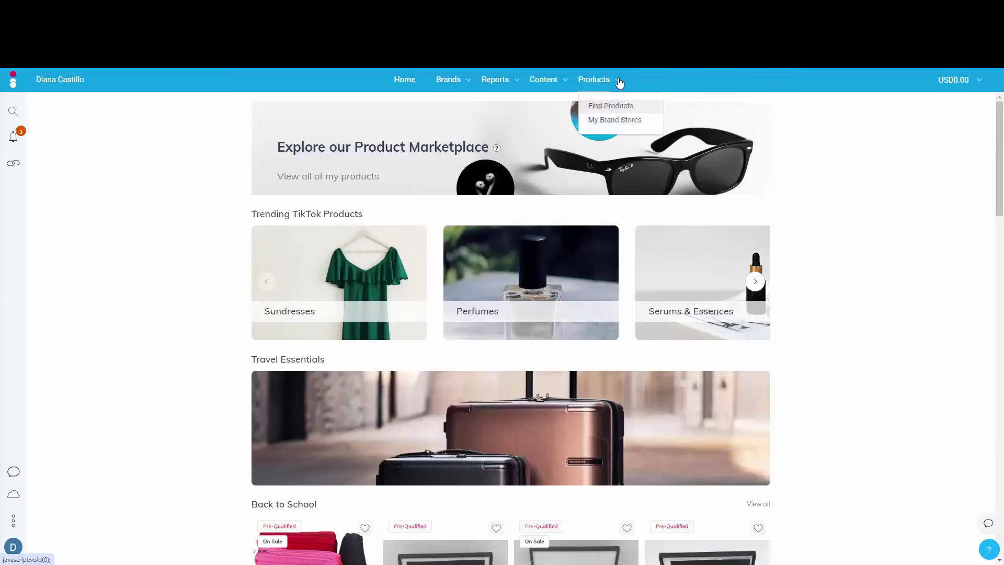
pyautogui.scroll(-6, 798, 171)
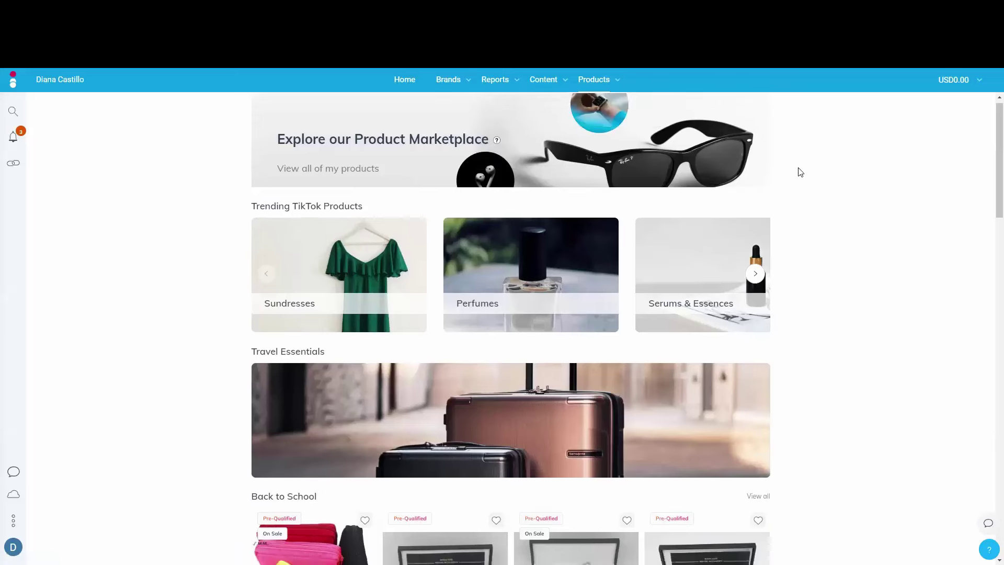
pyautogui.scroll(-10, 845, 200)
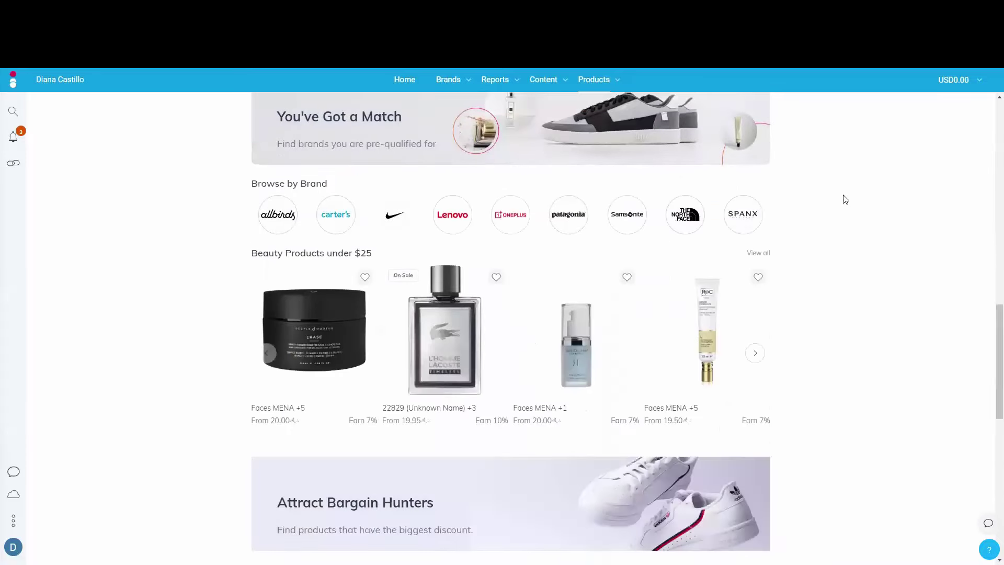
pyautogui.scroll(-4, 845, 200)
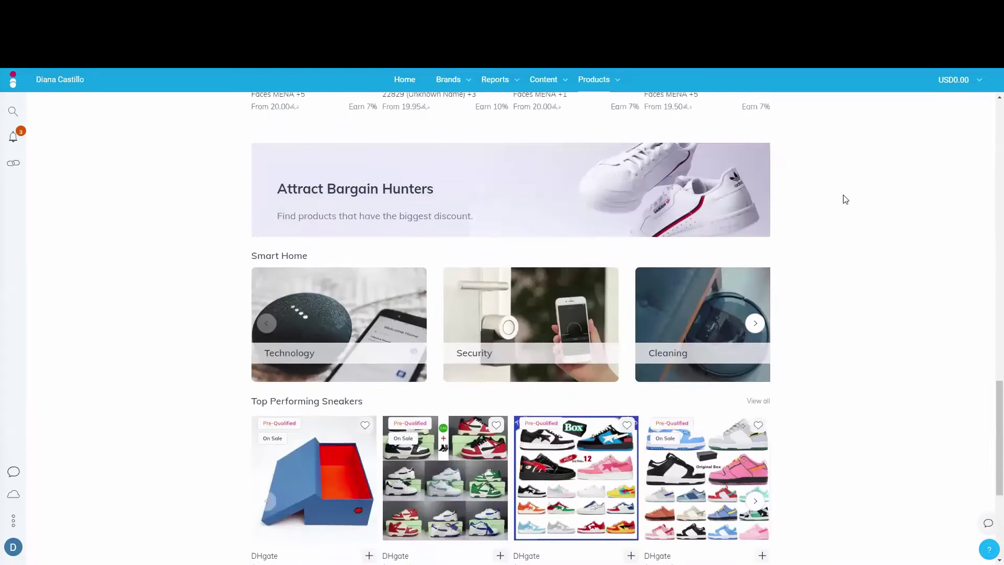
pyautogui.scroll(-4, 845, 200)
pyautogui.scroll(12, 846, 198)
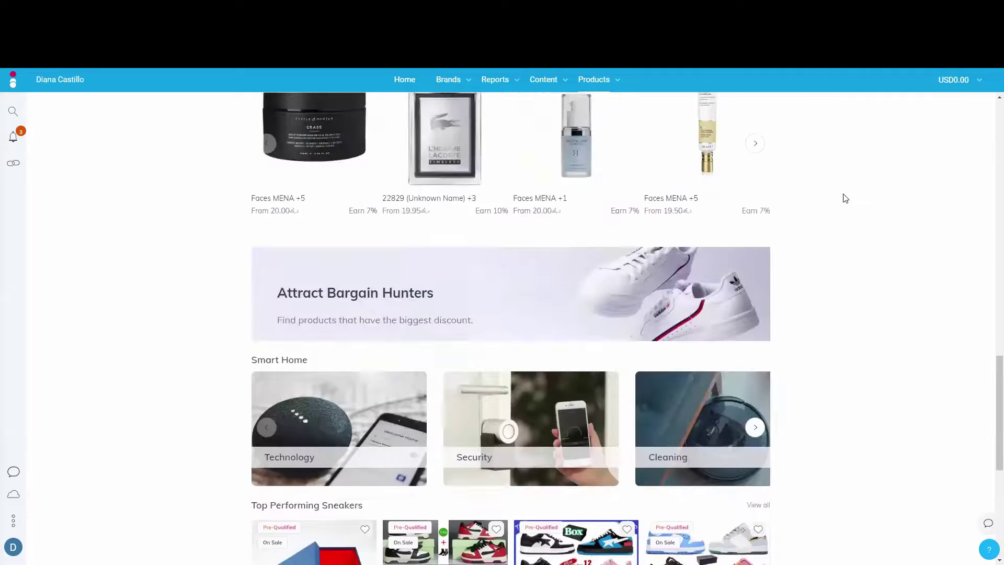
pyautogui.scroll(12, 847, 197)
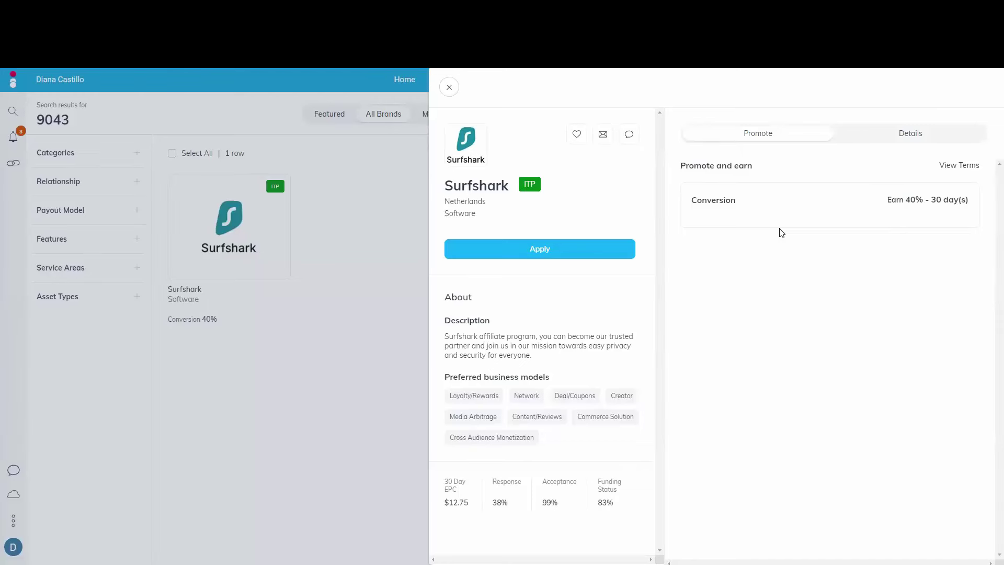
# Capture Surfshark's Promote and earn section, mark the 40% conversion payout with a red arrow, and copy the annotated screenshot
pyautogui.press('Print')
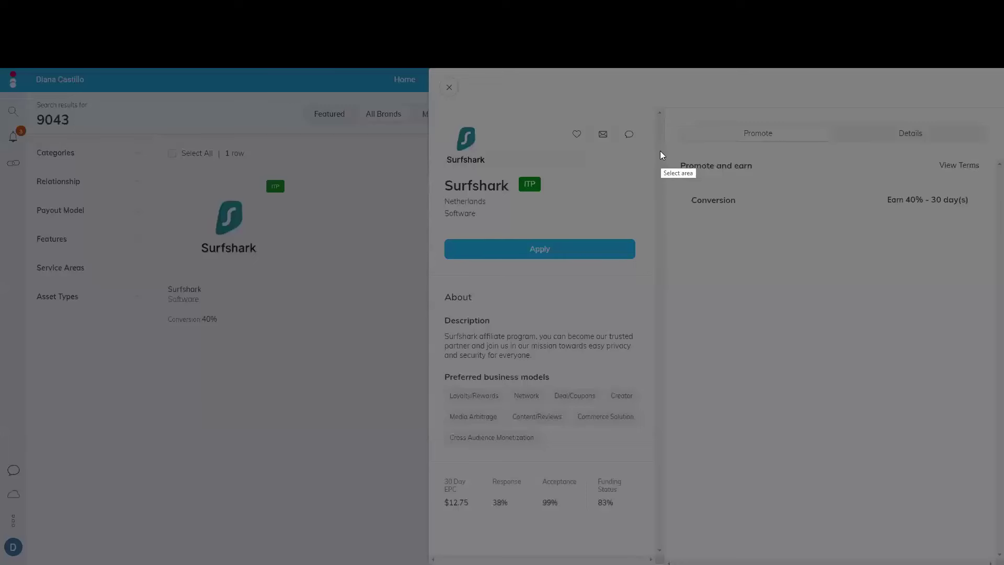
pyautogui.moveTo(660, 150); pyautogui.dragTo(989, 259)
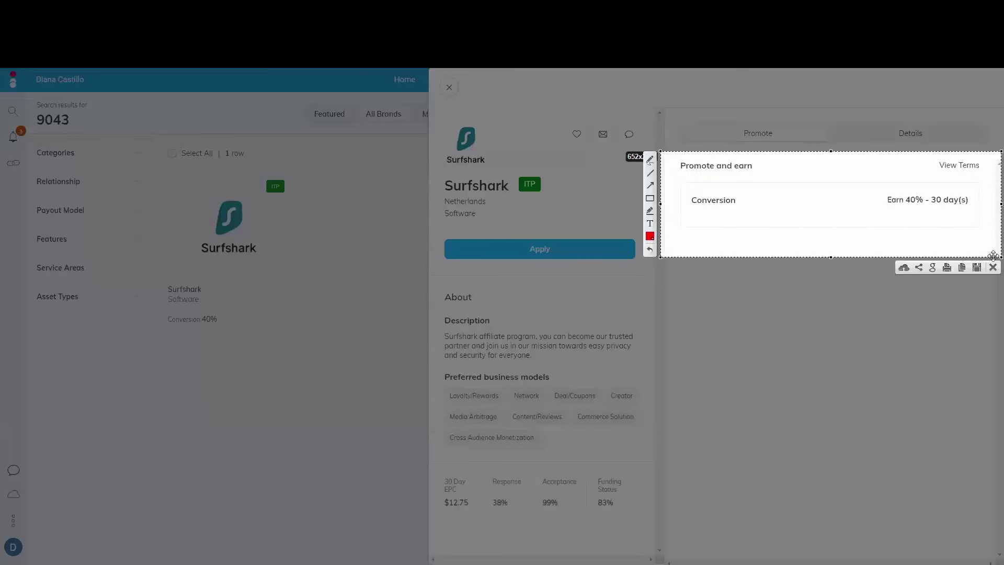
pyautogui.click(649, 189)
pyautogui.moveTo(836, 247); pyautogui.dragTo(914, 208)
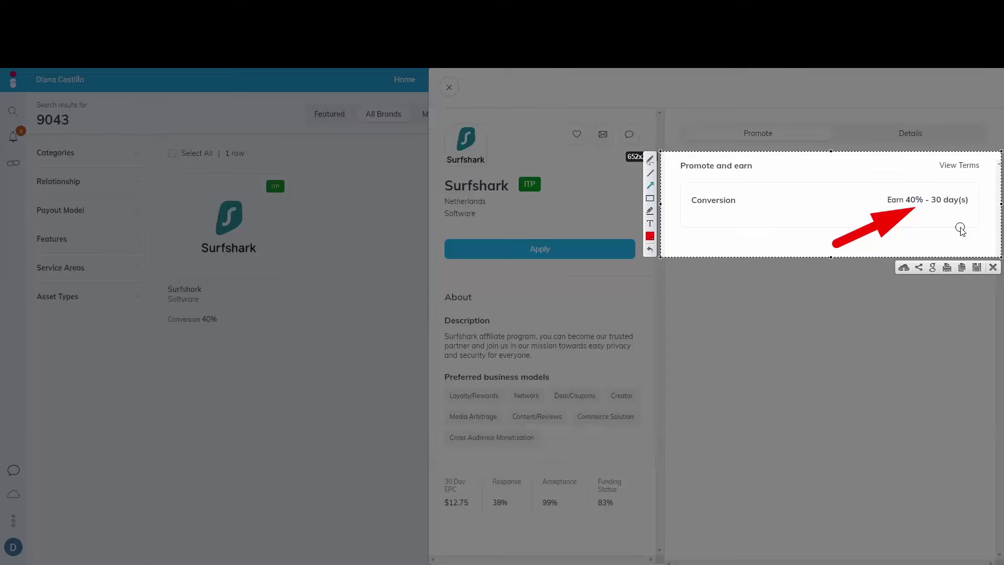
pyautogui.hotkey('ctrl', 'c')
pyautogui.press('Escape')
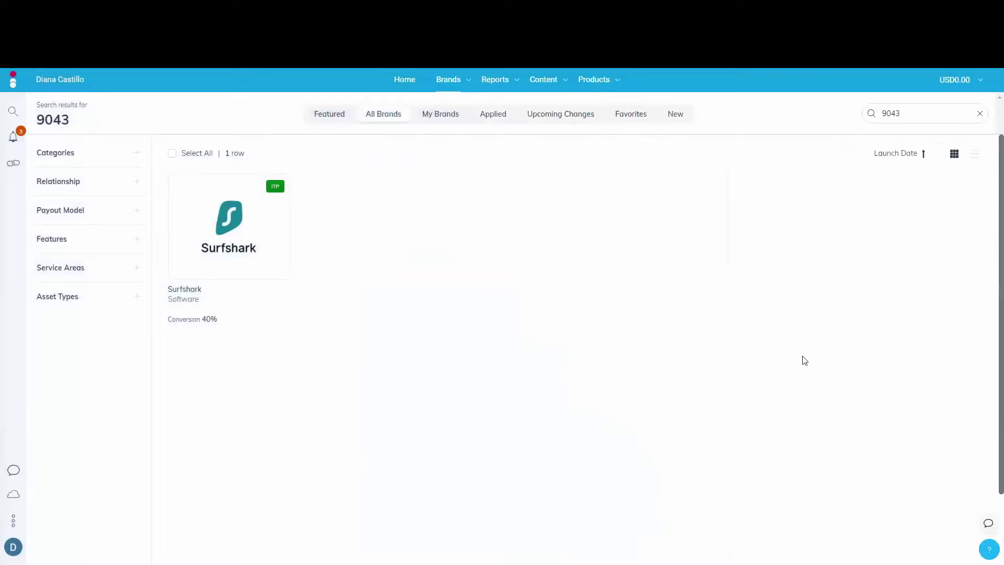
# Open the Surfshark brand and review the Surfshark homepage, including its features, subscription types and footer
pyautogui.click(247, 262)
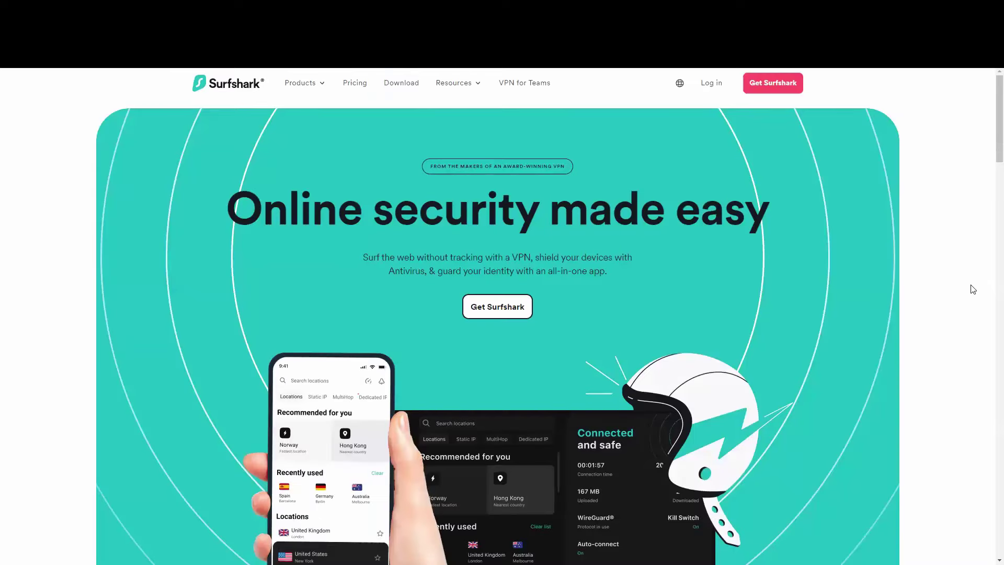
pyautogui.scroll(-6, 967, 311)
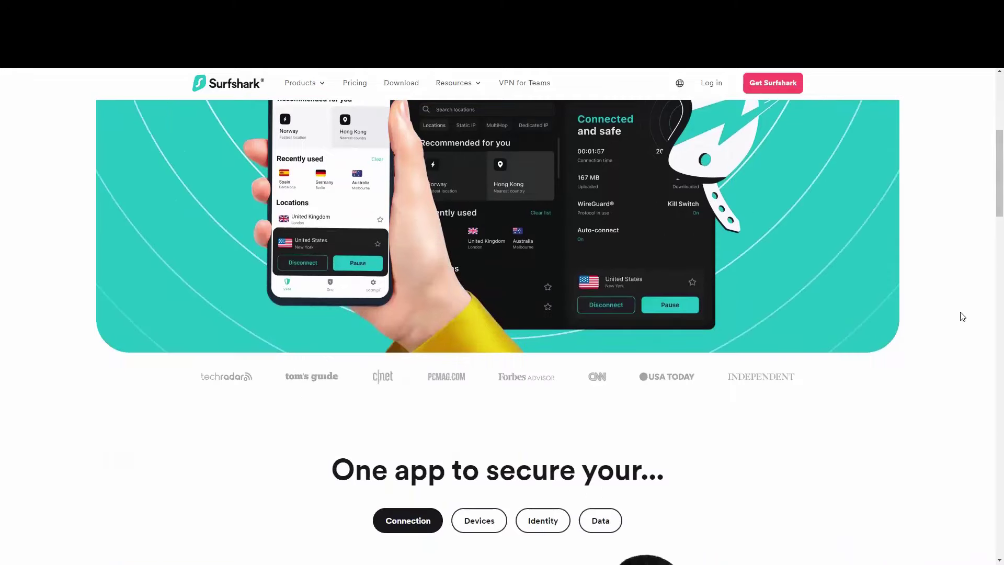
pyautogui.scroll(-12, 962, 316)
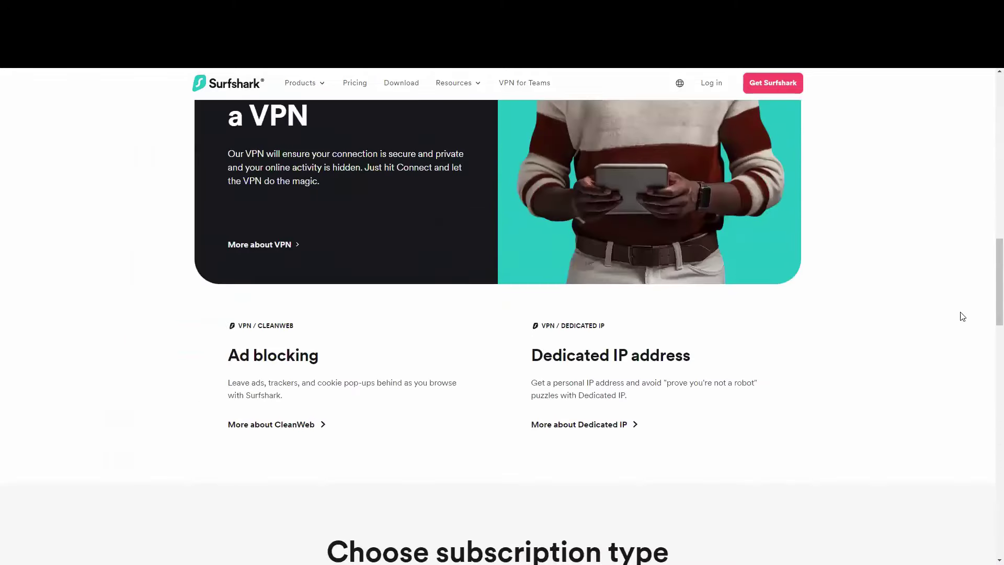
pyautogui.scroll(-4, 962, 316)
pyautogui.scroll(-15, 962, 317)
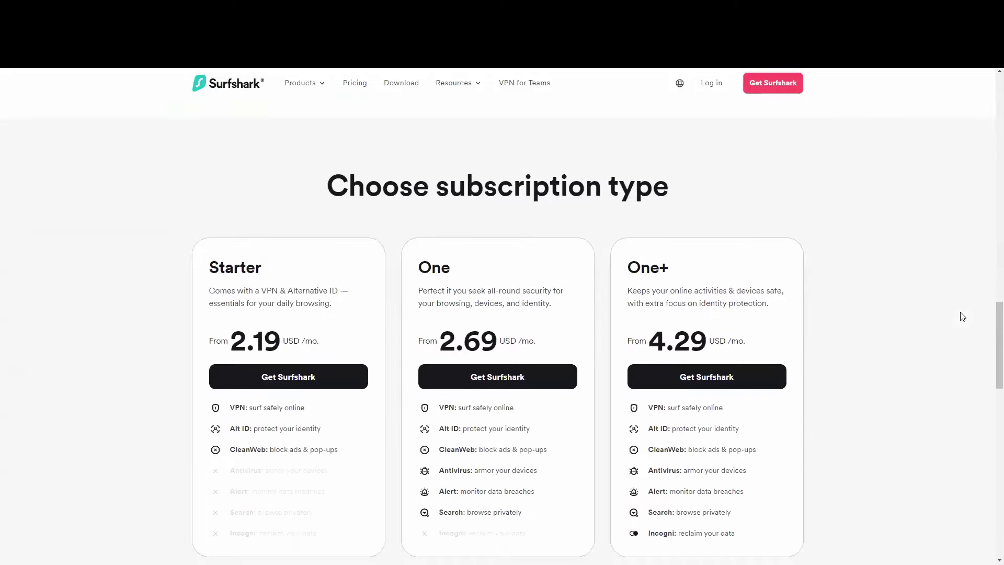
pyautogui.scroll(-6, 961, 316)
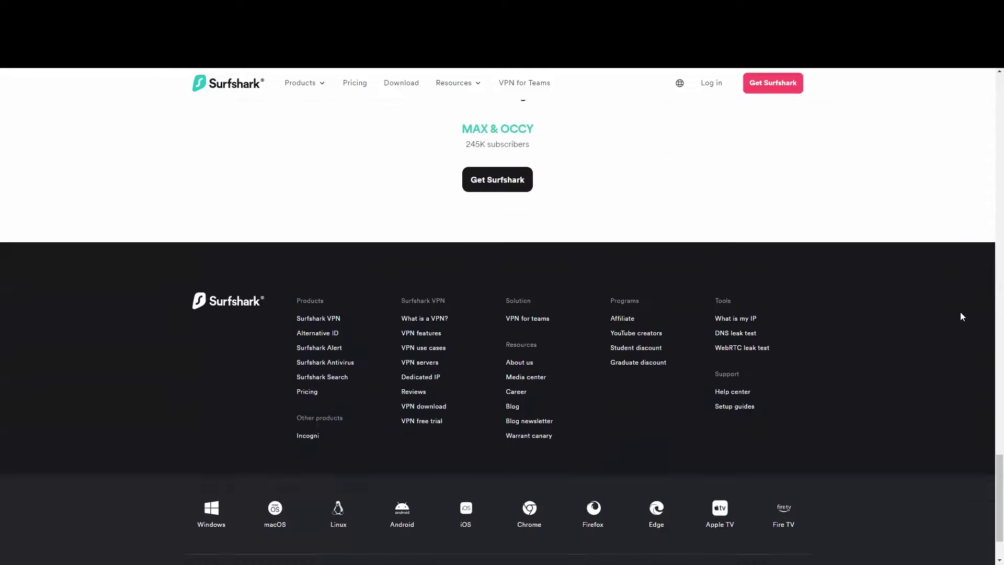
pyautogui.scroll(12, 962, 316)
pyautogui.scroll(20, 962, 316)
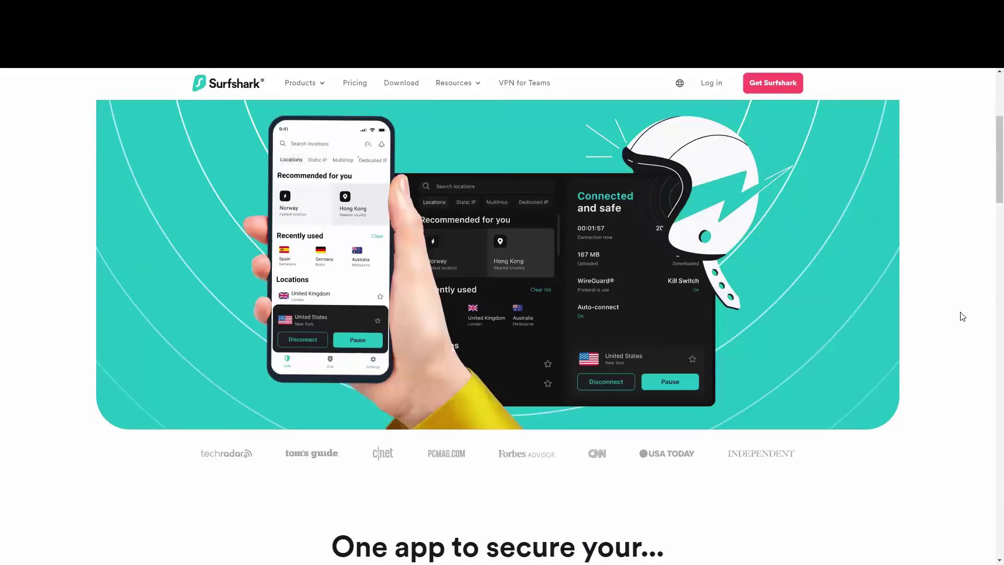
pyautogui.scroll(5, 962, 316)
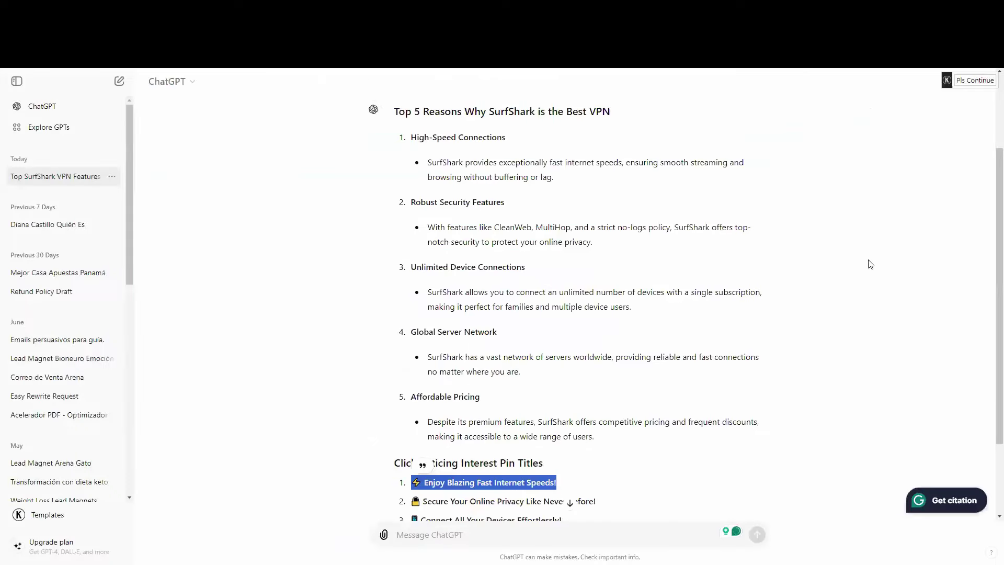
# Capture the SurfShark prompt at the start of the chat, add a red arrow at the emoji instruction, and copy the screenshot
pyautogui.scroll(3, 870, 256)
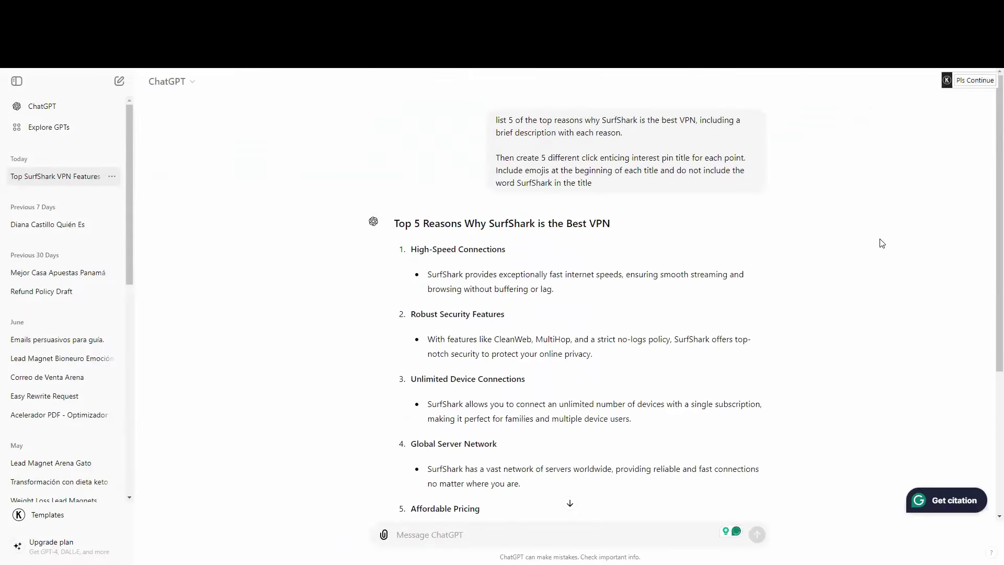
pyautogui.press('Print')
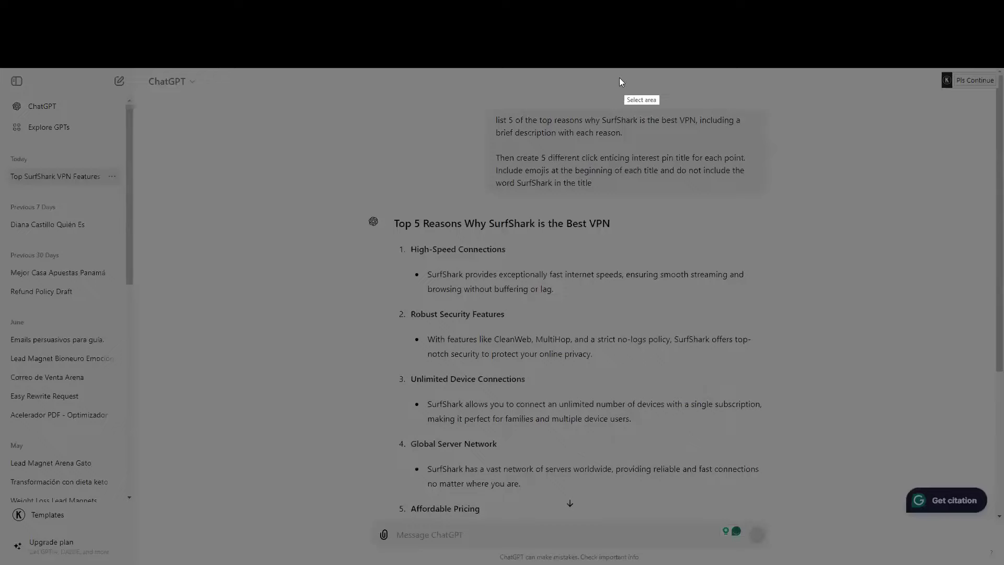
pyautogui.moveTo(464, 86); pyautogui.dragTo(801, 208)
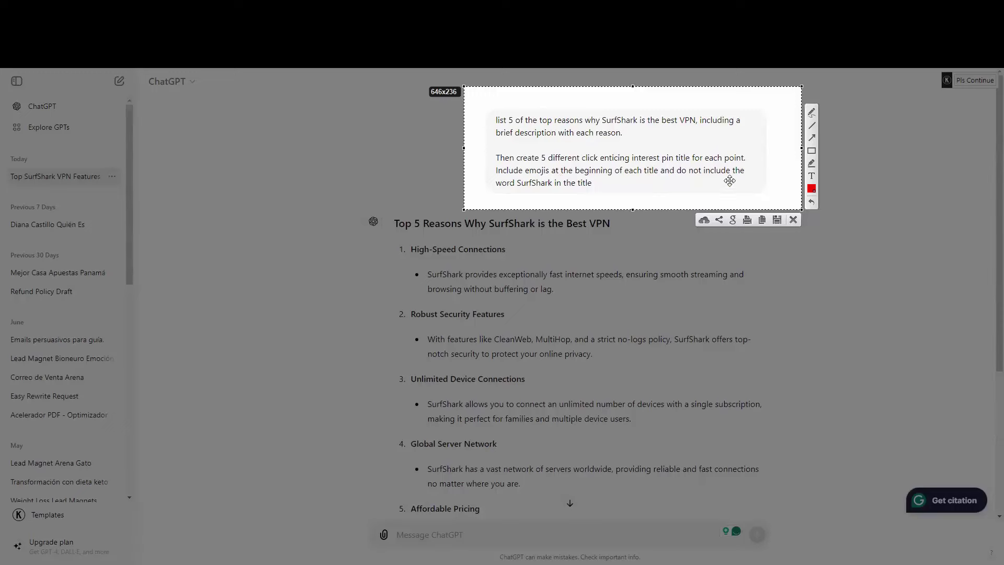
pyautogui.click(811, 138)
pyautogui.moveTo(661, 140); pyautogui.dragTo(548, 174)
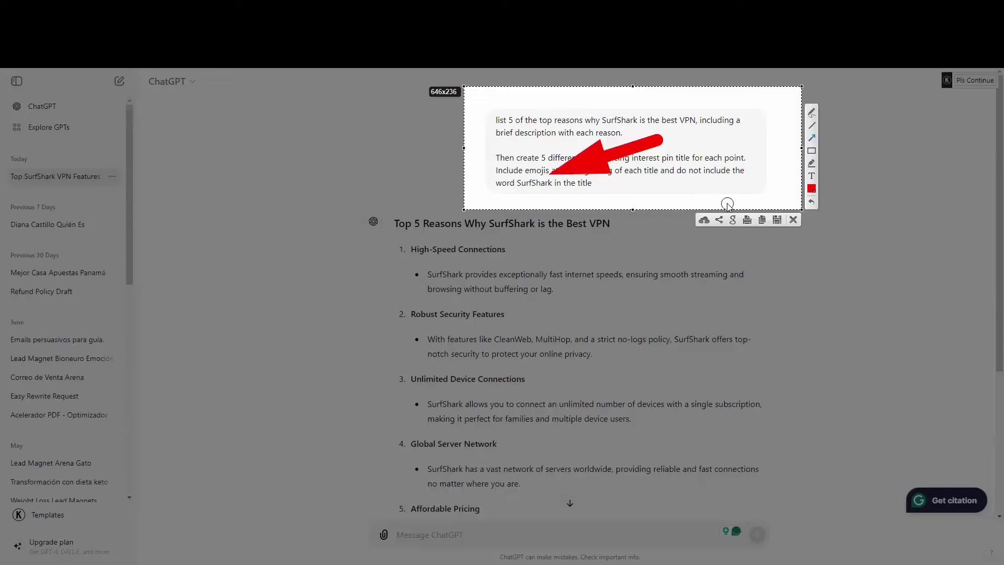
pyautogui.hotkey('ctrl', 'c')
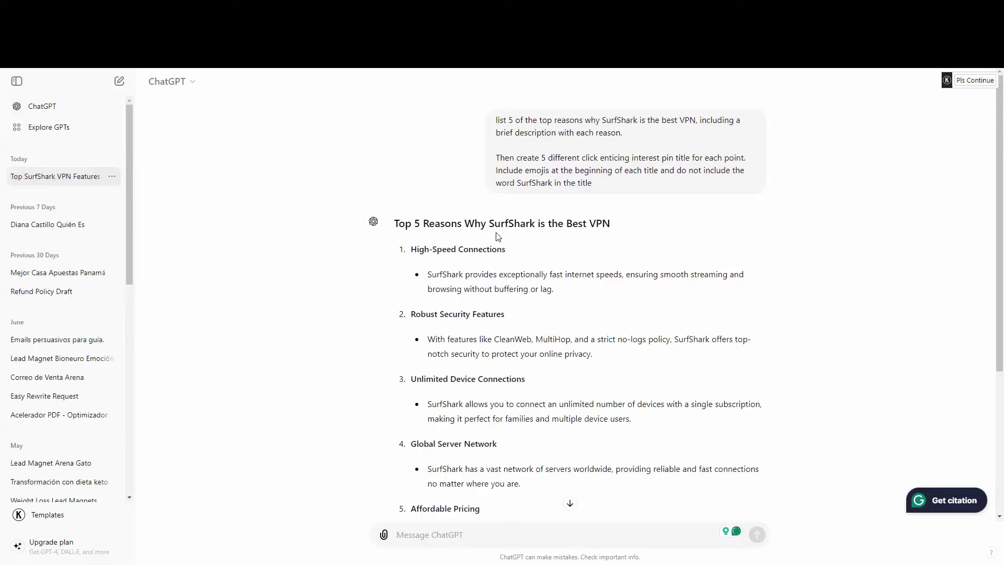
pyautogui.scroll(-4, 610, 234)
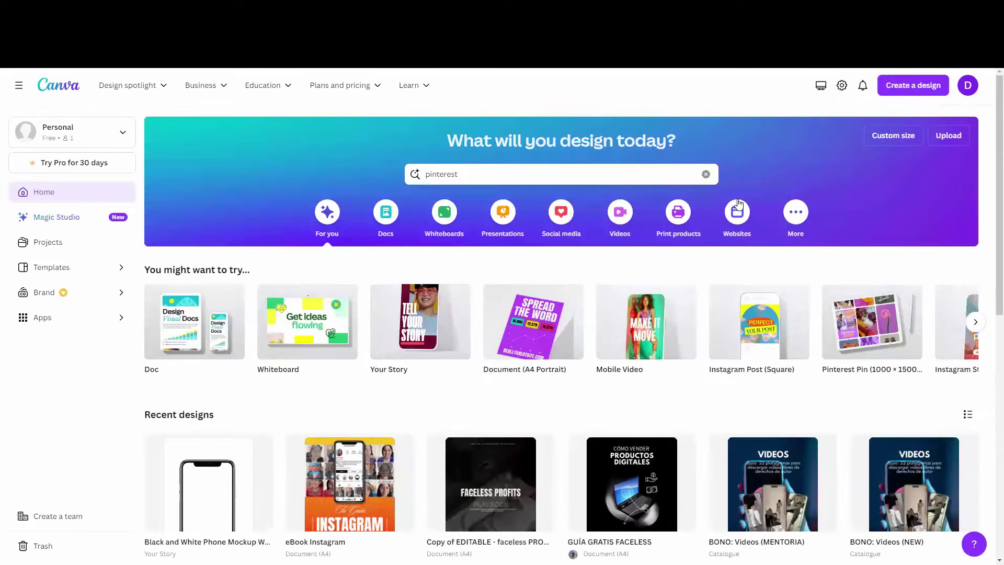
# Capture the "pinterest" search suggestions, frame the two Pinterest Pin size options with a red rectangle, and copy the screenshot
pyautogui.click(479, 175)
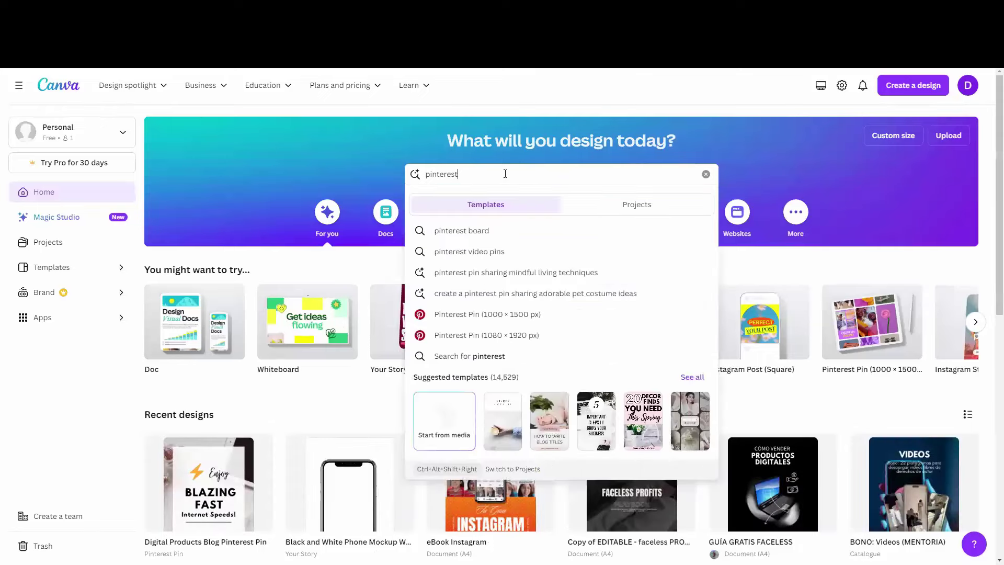
pyautogui.press('Print')
pyautogui.moveTo(401, 158); pyautogui.dragTo(661, 378)
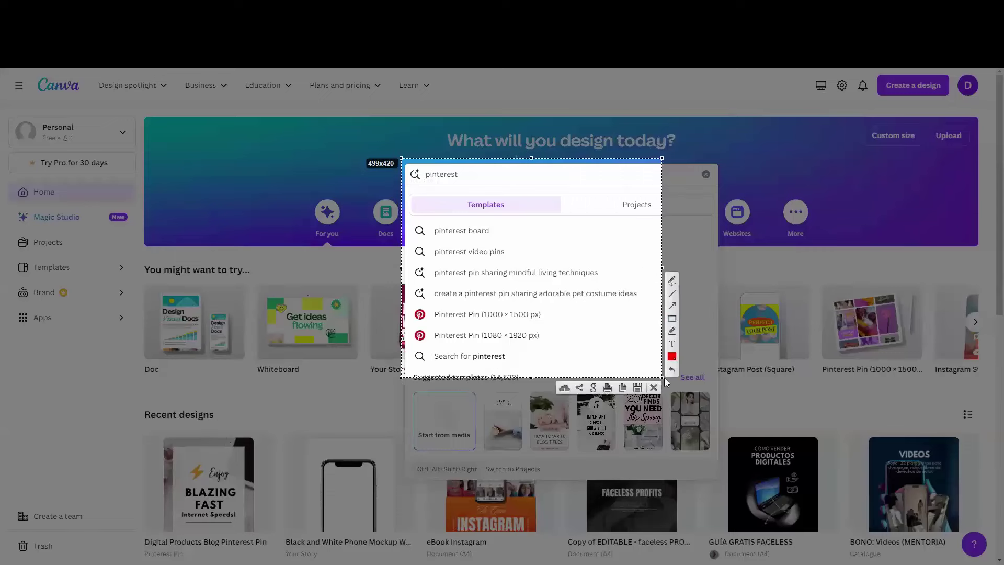
pyautogui.click(672, 318)
pyautogui.moveTo(405, 296); pyautogui.dragTo(577, 349)
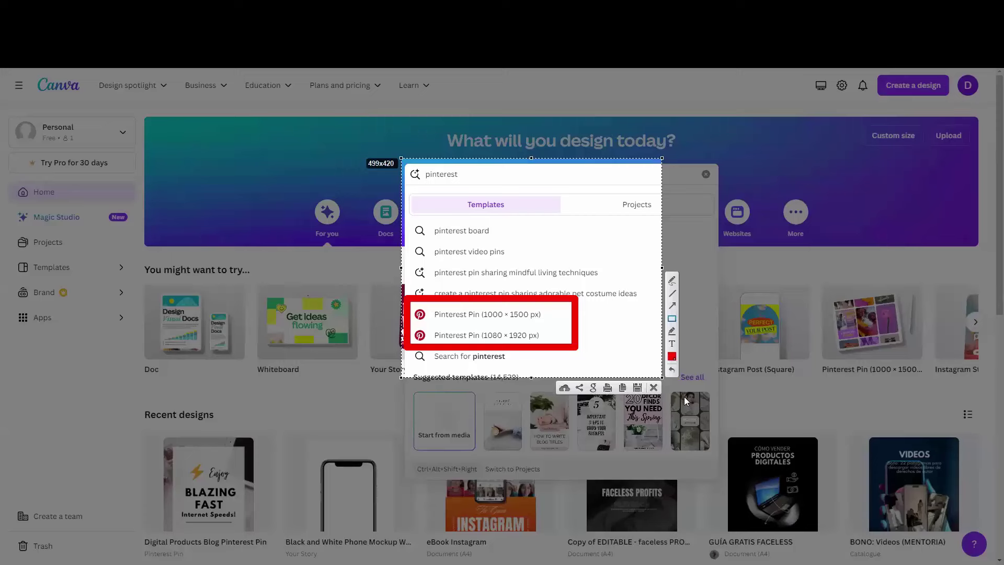
pyautogui.hotkey('ctrl', 'c')
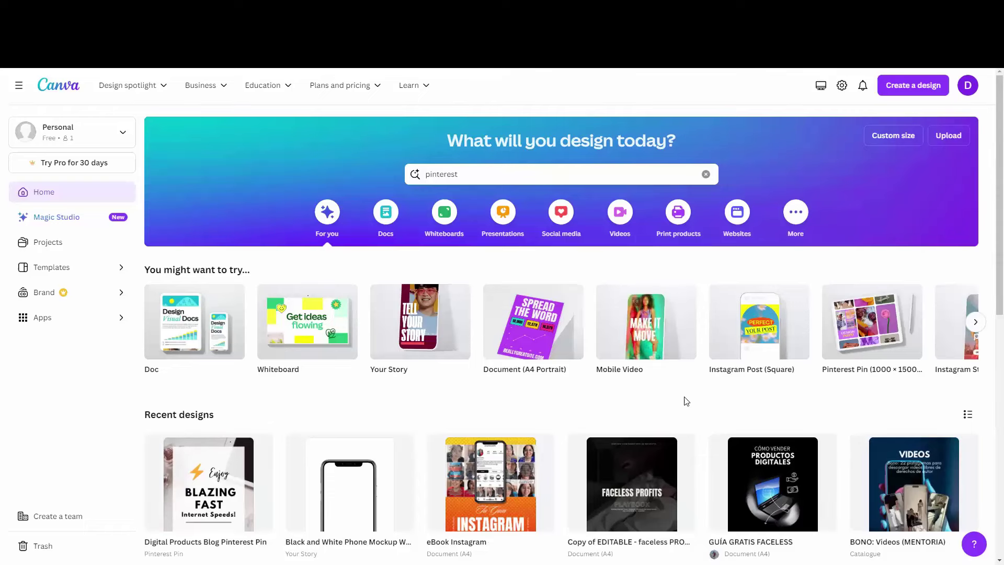
# Run the "pinterest" template search and browse the Pinterest pin templates for a suitable design
pyautogui.press('Return')
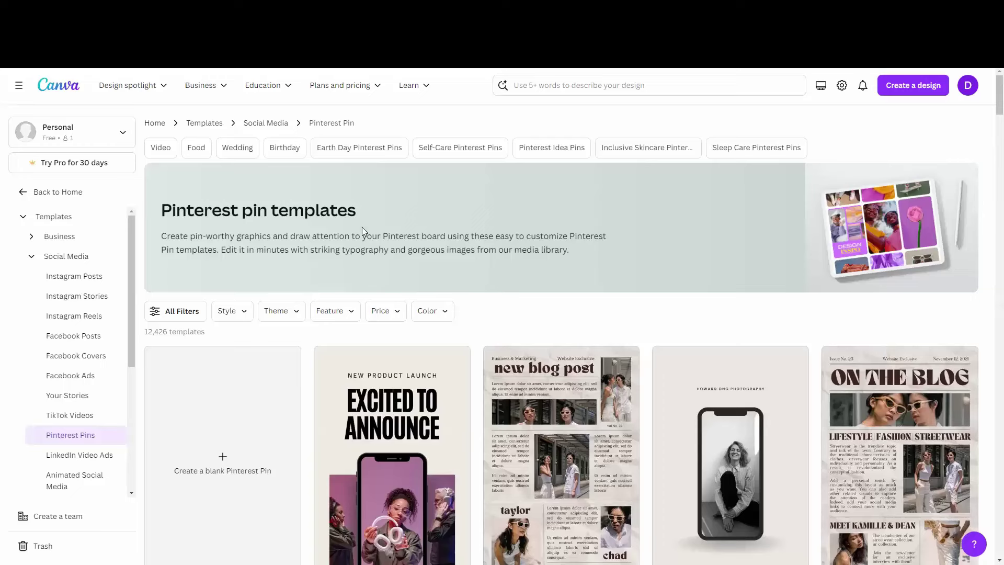
pyautogui.scroll(-9, 772, 261)
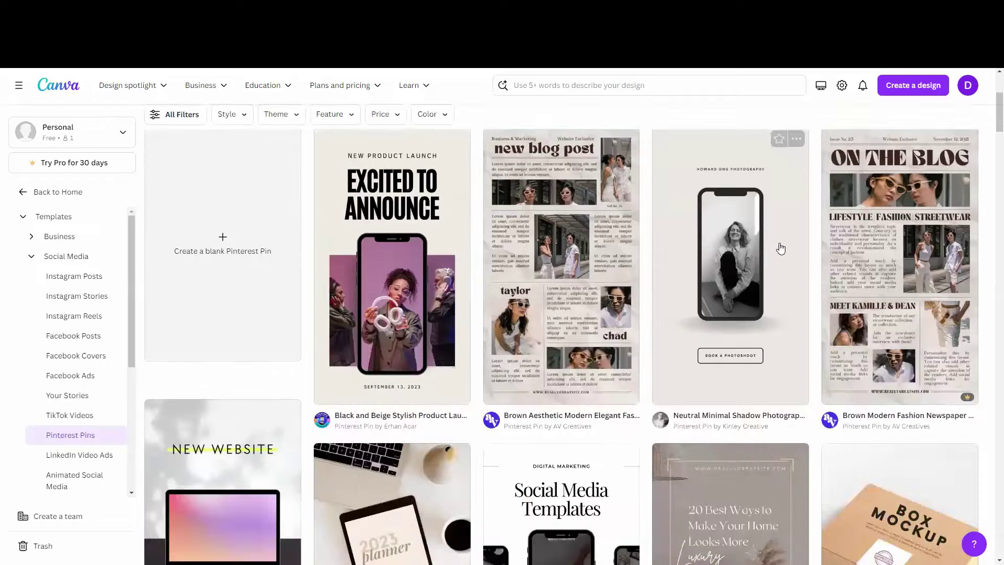
pyautogui.scroll(-8, 785, 237)
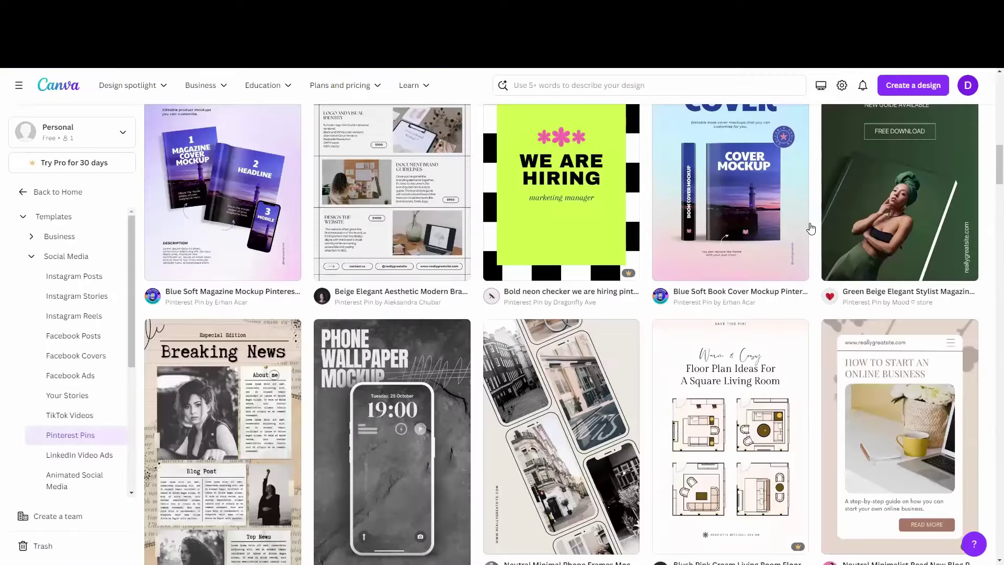
pyautogui.scroll(-5, 809, 226)
pyautogui.scroll(-5, 809, 226)
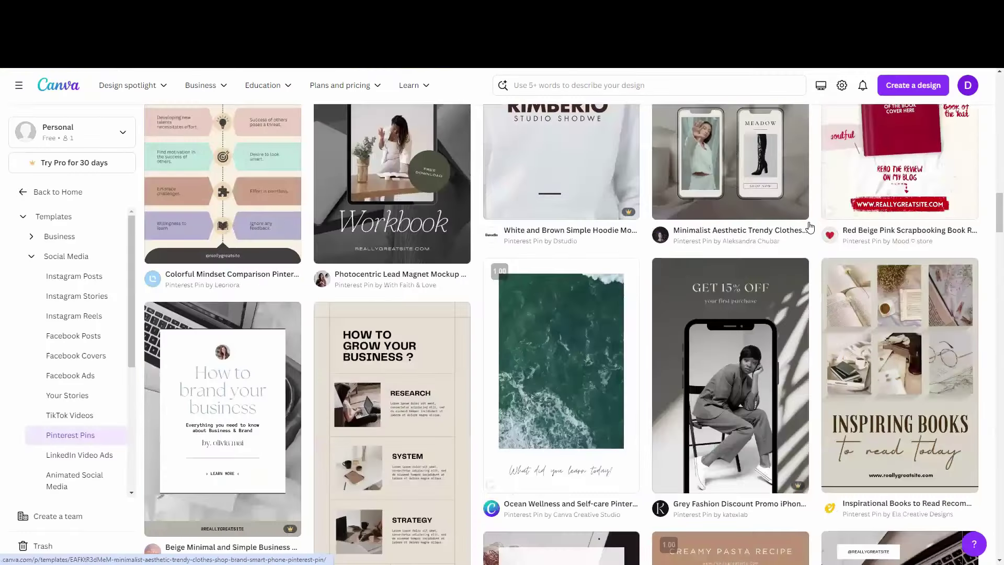
pyautogui.scroll(-4, 809, 227)
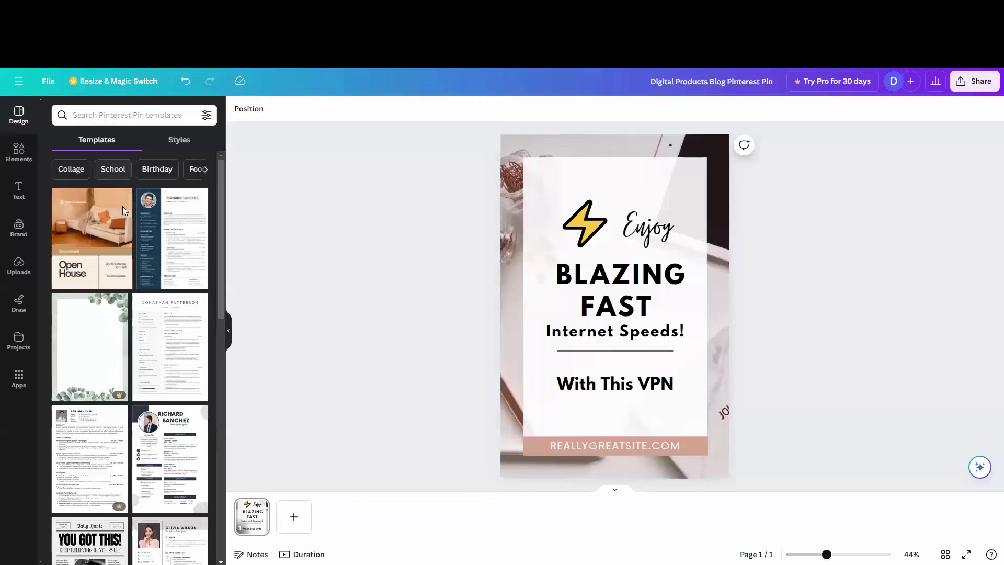
pyautogui.scroll(-1, 130, 229)
pyautogui.scroll(-5, 130, 229)
pyautogui.scroll(4, 134, 226)
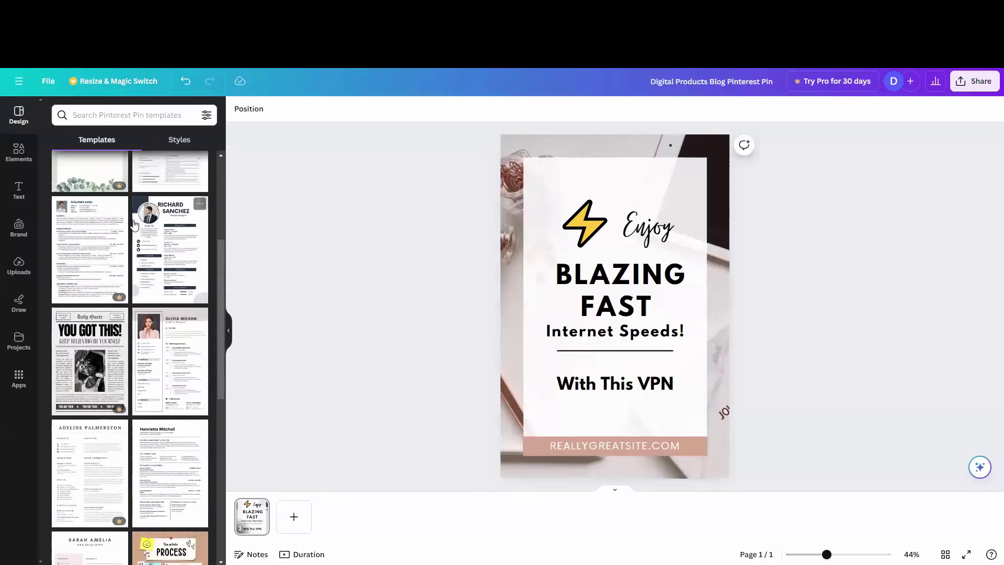
pyautogui.scroll(2, 134, 224)
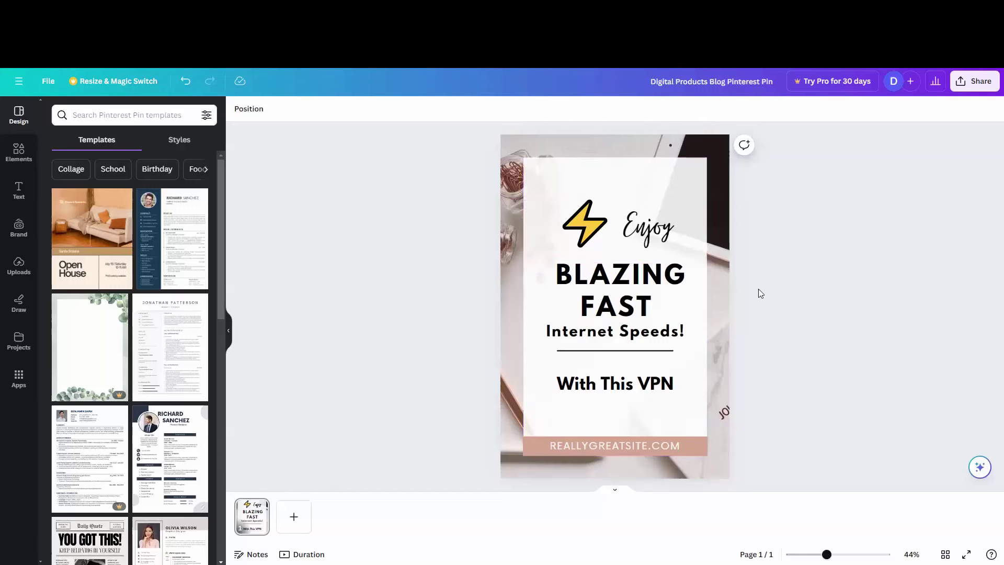
pyautogui.press('Print')
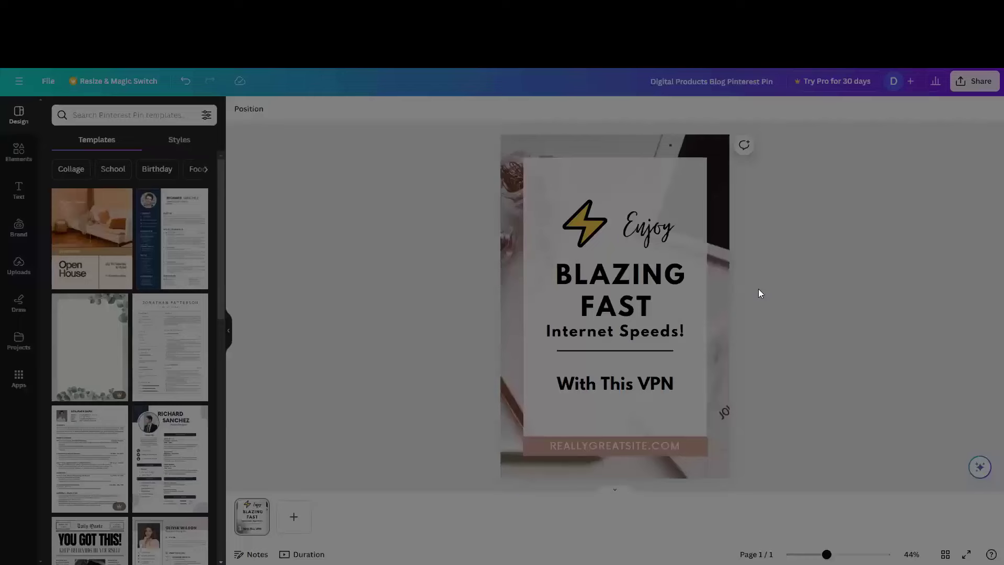
pyautogui.moveTo(516, 166); pyautogui.dragTo(724, 413)
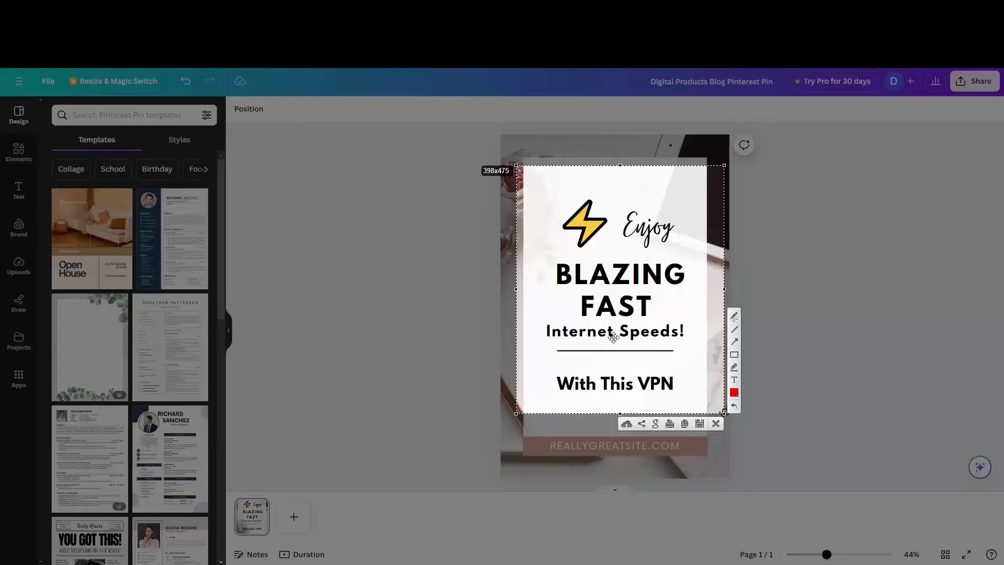
pyautogui.press('Escape')
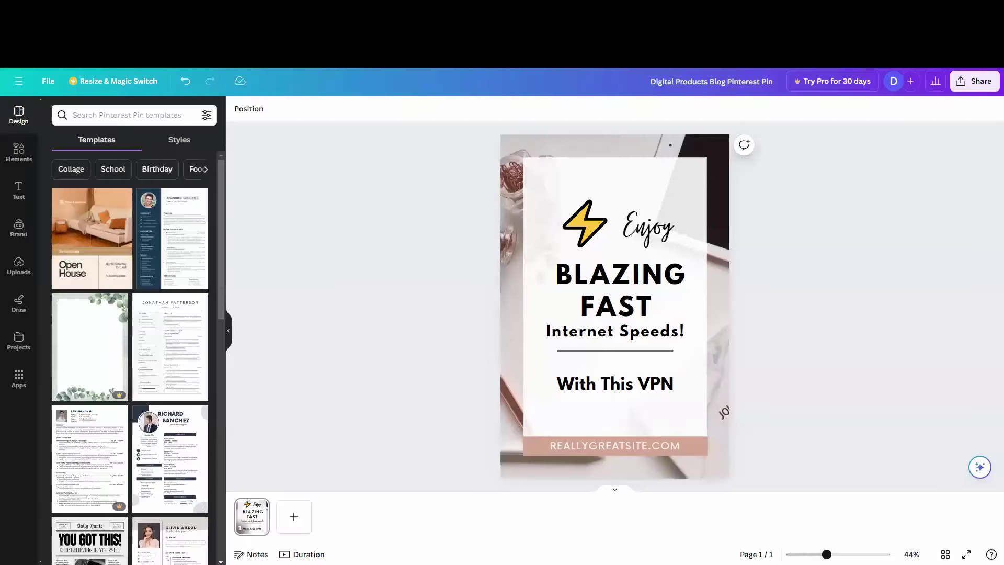
# Switch to the ChatGPT answer, capture the "Click-Enticing Interest Pin Titles" list with its five titles, and copy the screenshot
pyautogui.hotkey('alt', 'Tab')
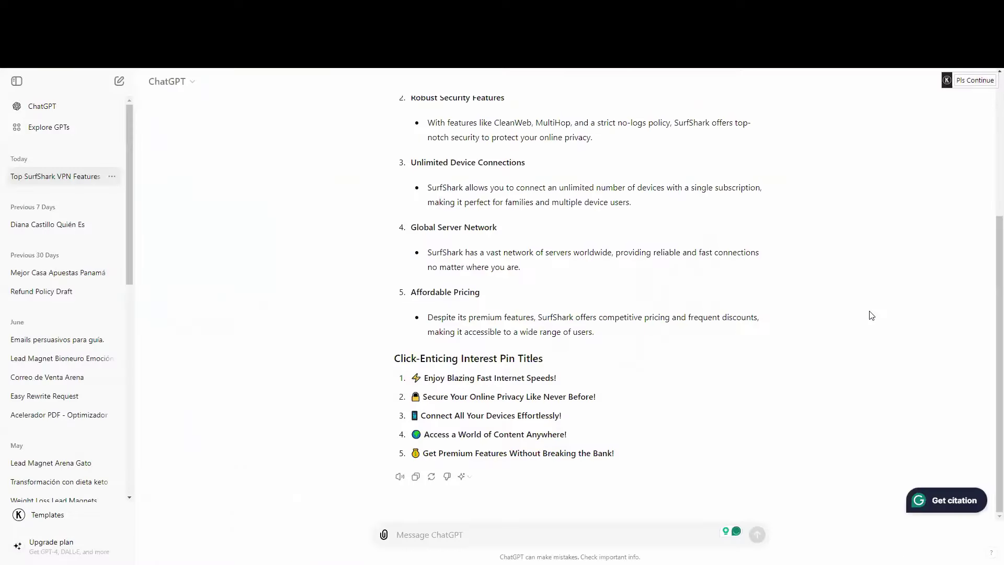
pyautogui.press('Print')
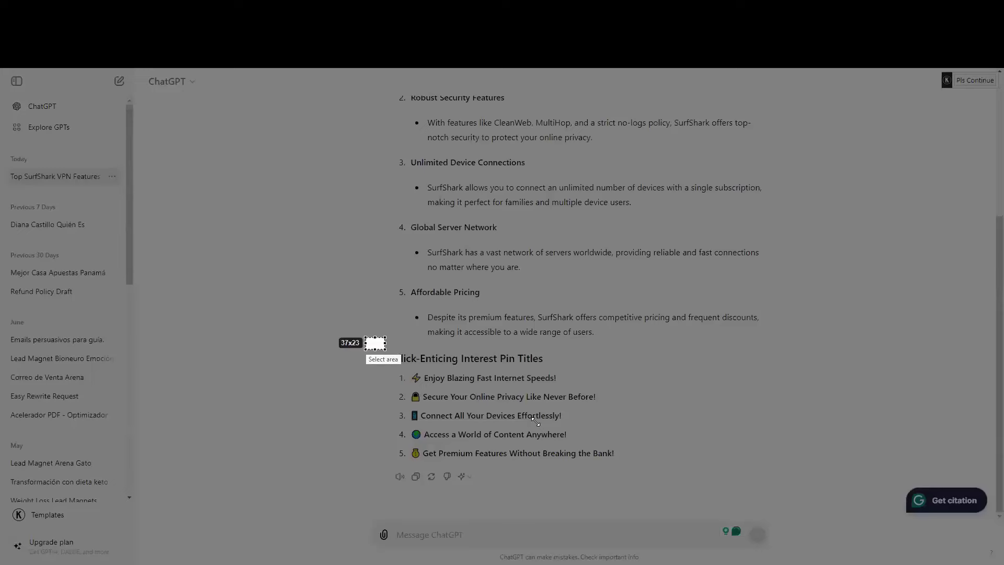
pyautogui.moveTo(366, 337); pyautogui.dragTo(651, 470)
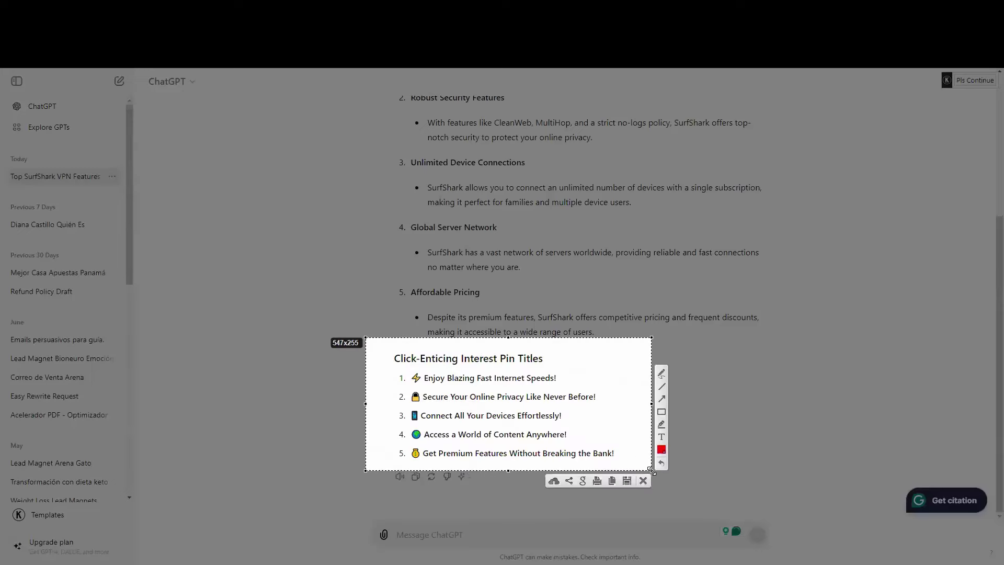
pyautogui.hotkey('ctrl', 'c')
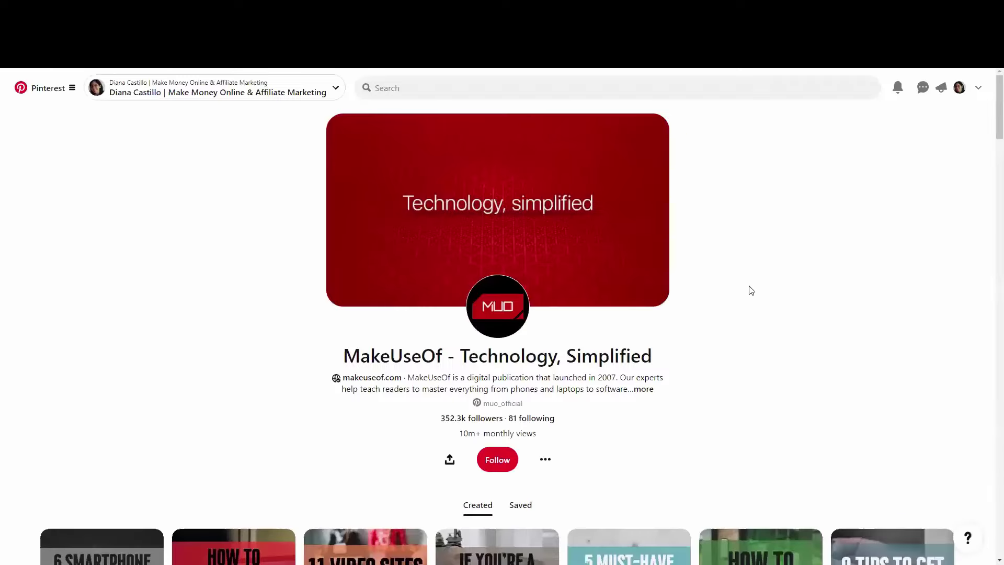
# Browse the created pins on the MakeUseOf Pinterest profile as examples of pin design
pyautogui.scroll(-7, 750, 289)
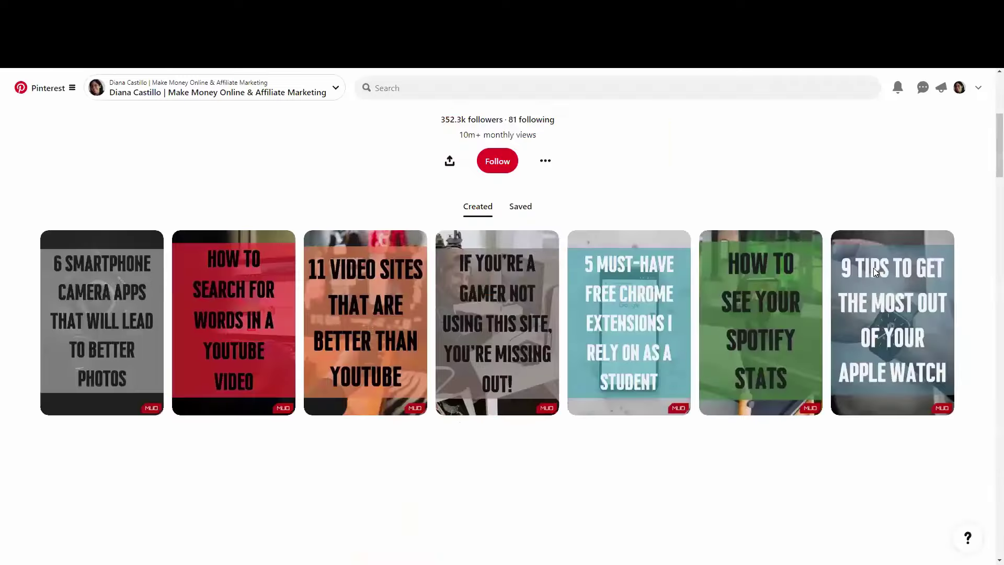
pyautogui.scroll(-6, 878, 263)
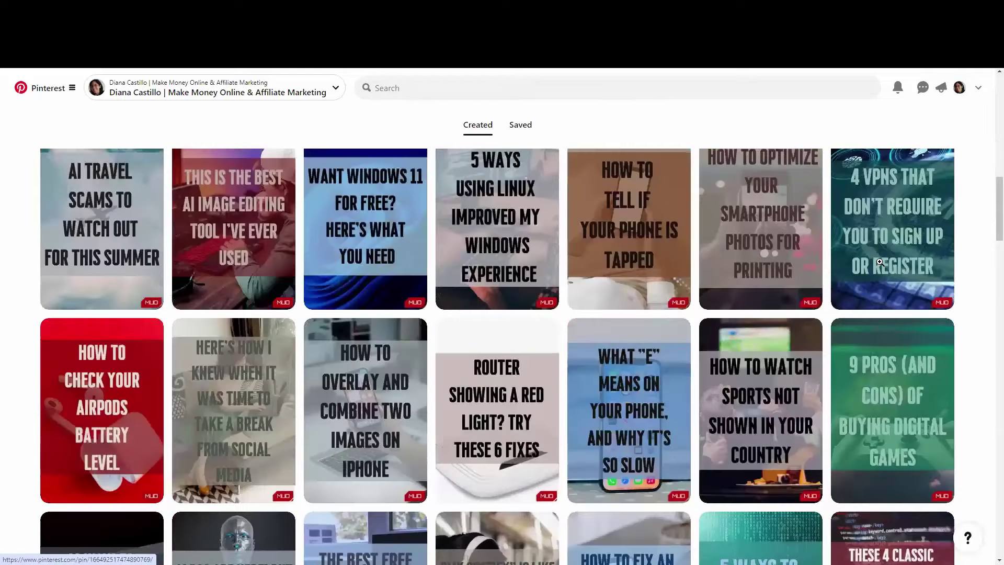
pyautogui.scroll(-10, 880, 262)
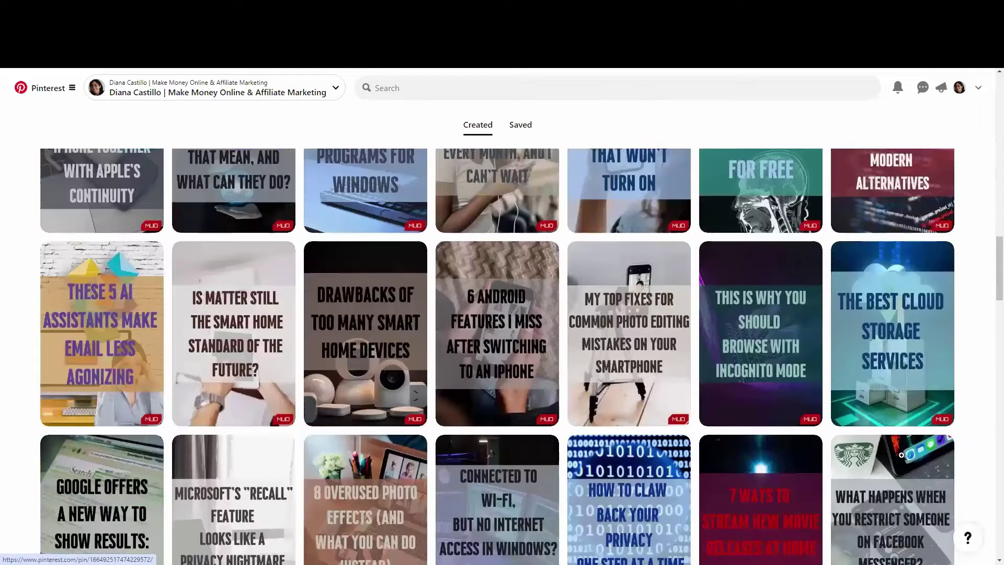
pyautogui.scroll(-5, 868, 413)
pyautogui.scroll(5, 861, 405)
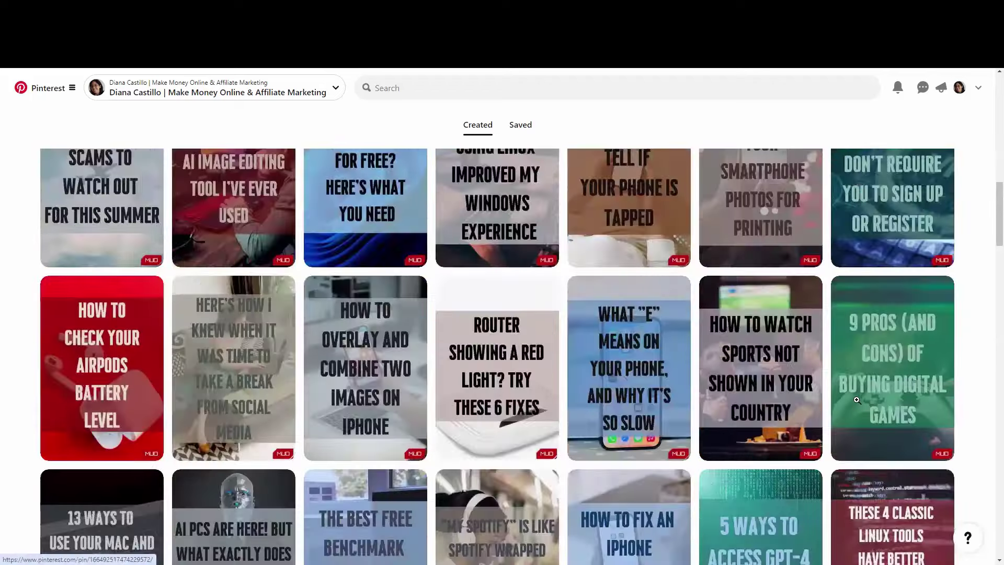
pyautogui.scroll(5, 582, 180)
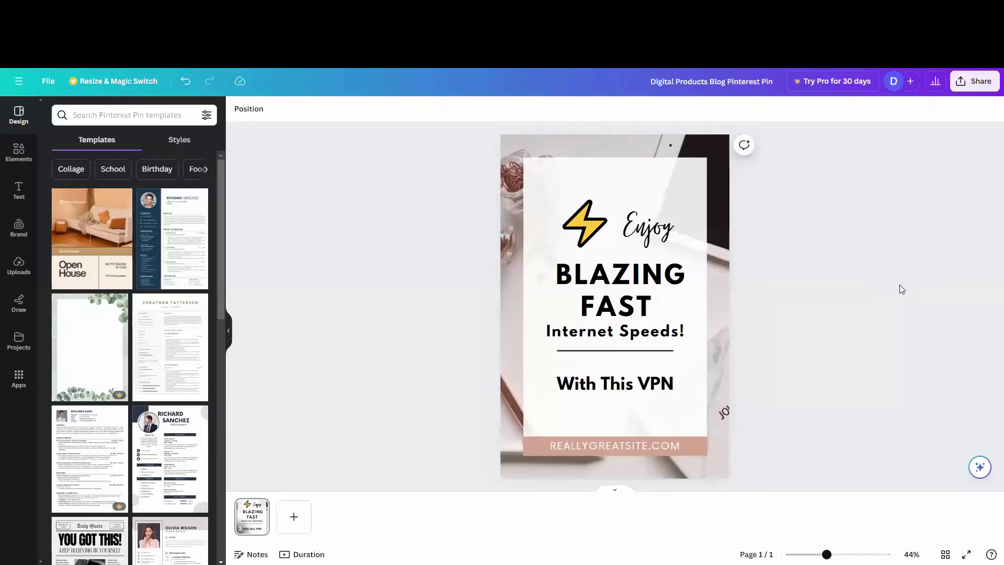
# In Canva, review the download options for the VPN pin design, then close them
pyautogui.click(974, 85)
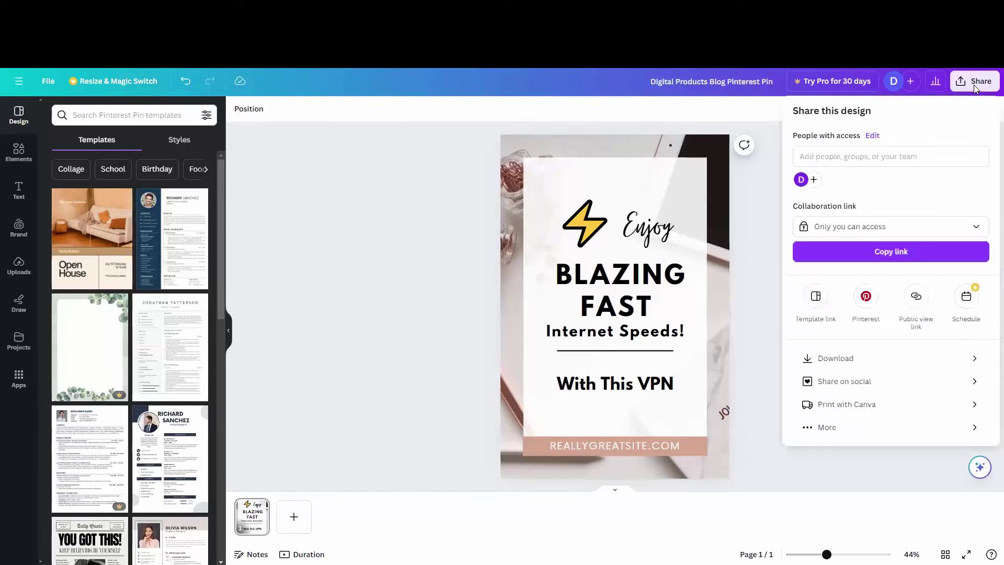
pyautogui.click(963, 358)
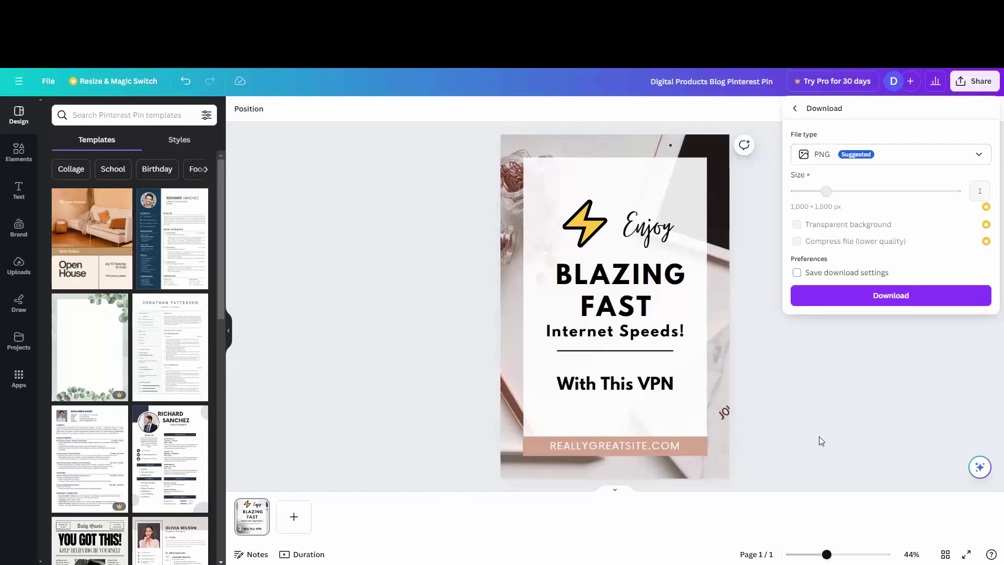
pyautogui.click(698, 106)
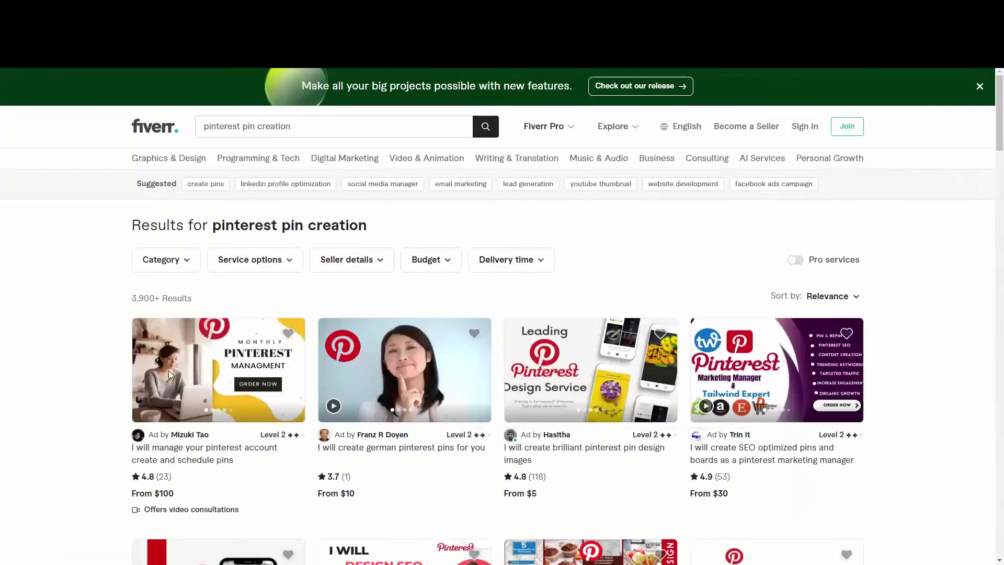
# Browse the Fiverr results for "pinterest pin creation" and view the sample images of the "I will design beautiful pinterest pins for you" gig
pyautogui.scroll(-2, 109, 330)
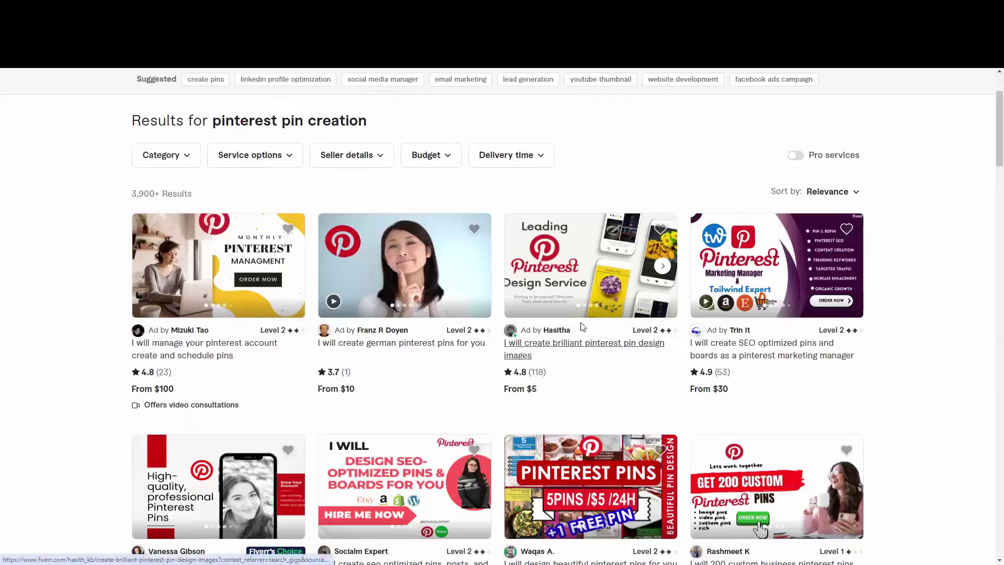
pyautogui.scroll(-1, 582, 322)
pyautogui.scroll(-3, 582, 328)
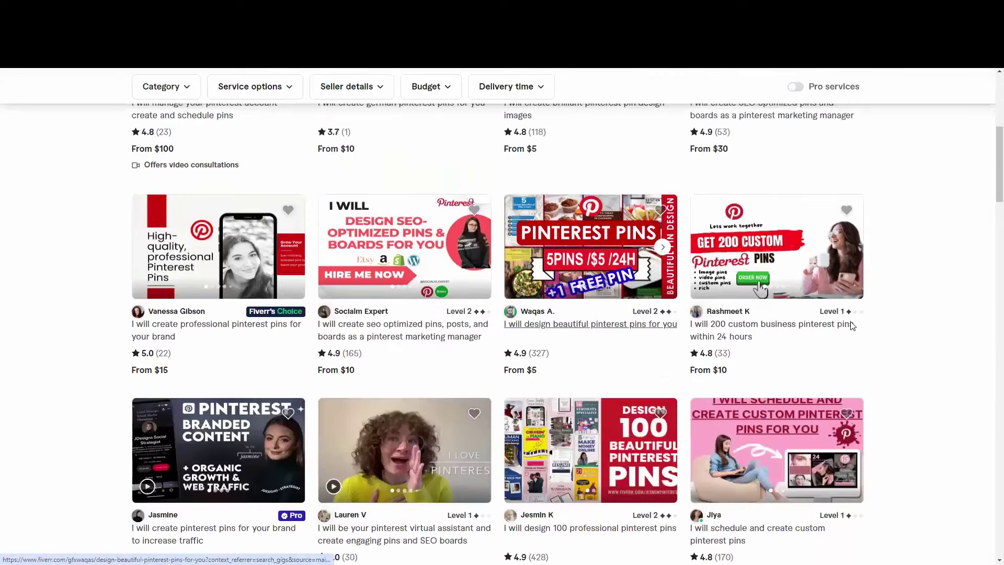
pyautogui.scroll(-1, 849, 325)
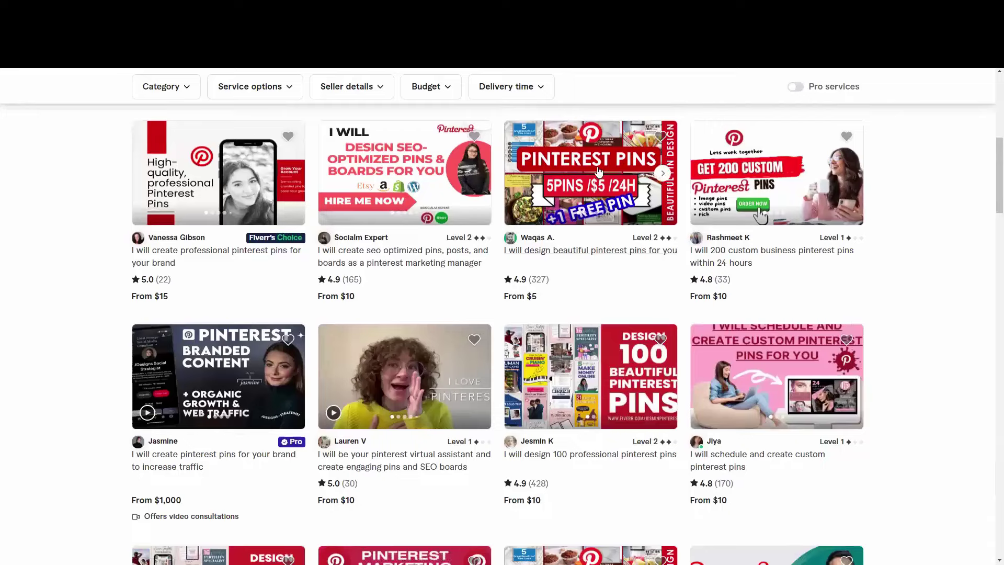
pyautogui.click(662, 175)
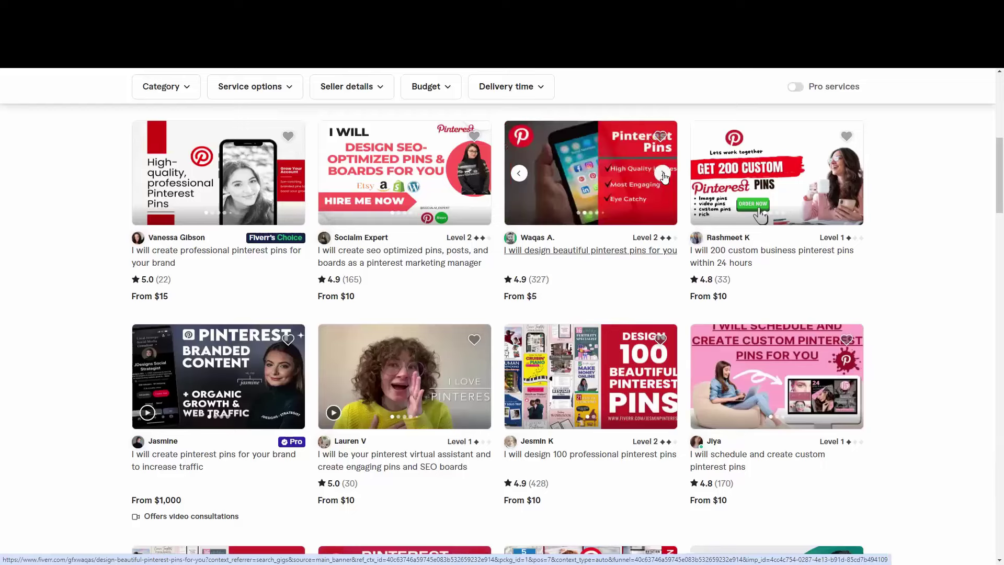
pyautogui.click(663, 175)
pyautogui.click(663, 176)
pyautogui.click(663, 176)
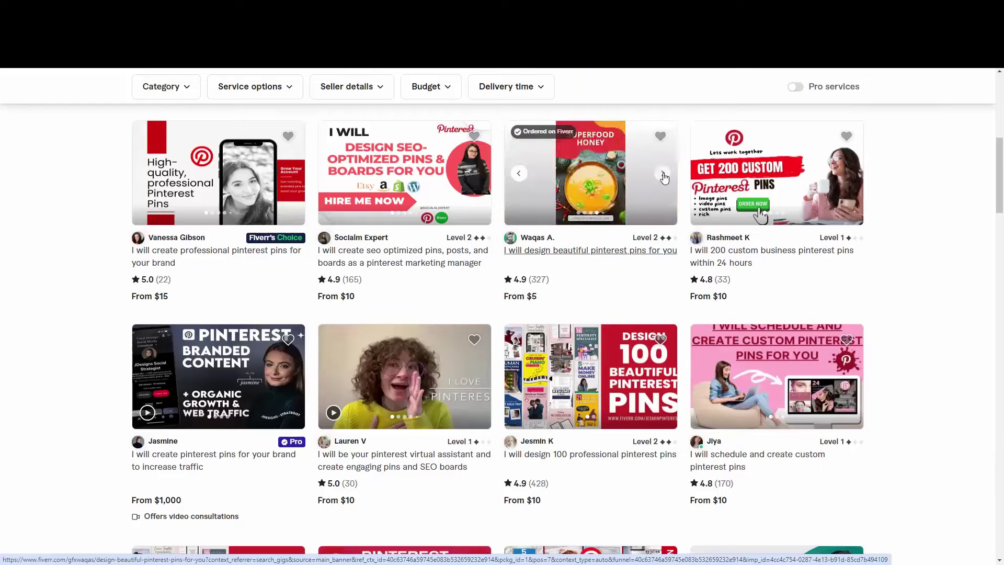
pyautogui.click(663, 175)
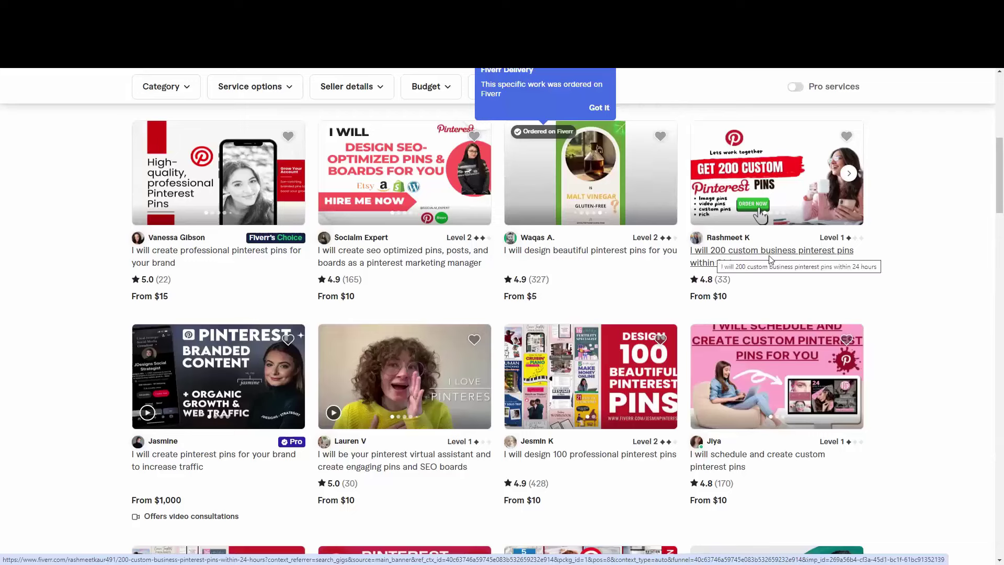
# Check the images of the "I will design 100 professional pinterest pins" gig and compare the remaining Fiverr offers down the results page
pyautogui.scroll(-2, 905, 318)
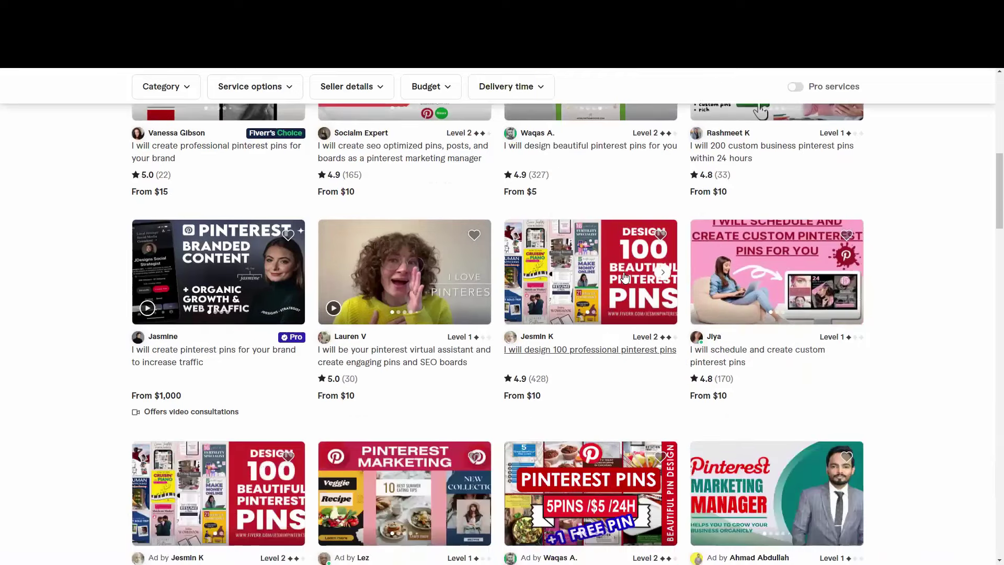
pyautogui.click(664, 273)
pyautogui.click(666, 276)
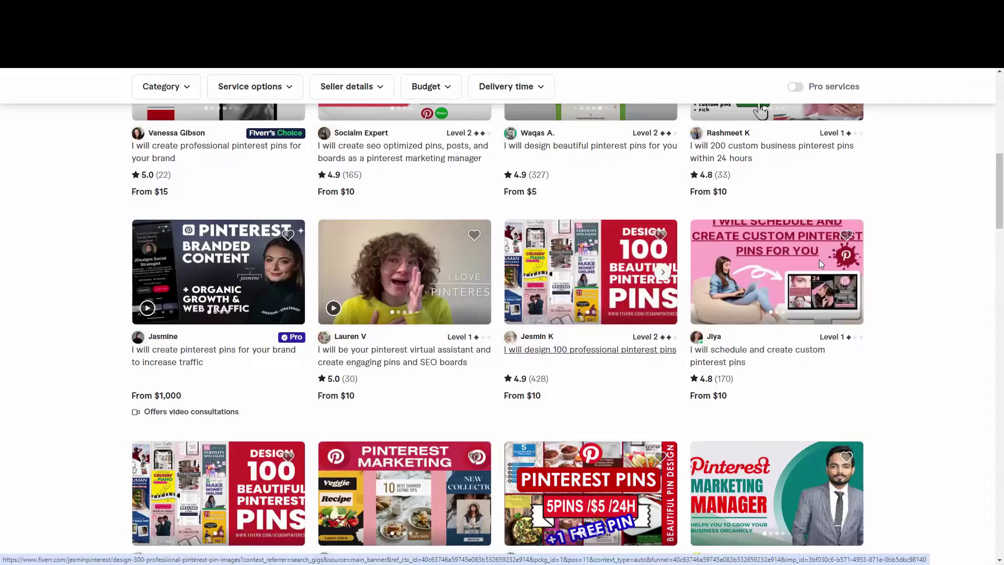
pyautogui.scroll(-4, 906, 271)
pyautogui.scroll(-4, 907, 271)
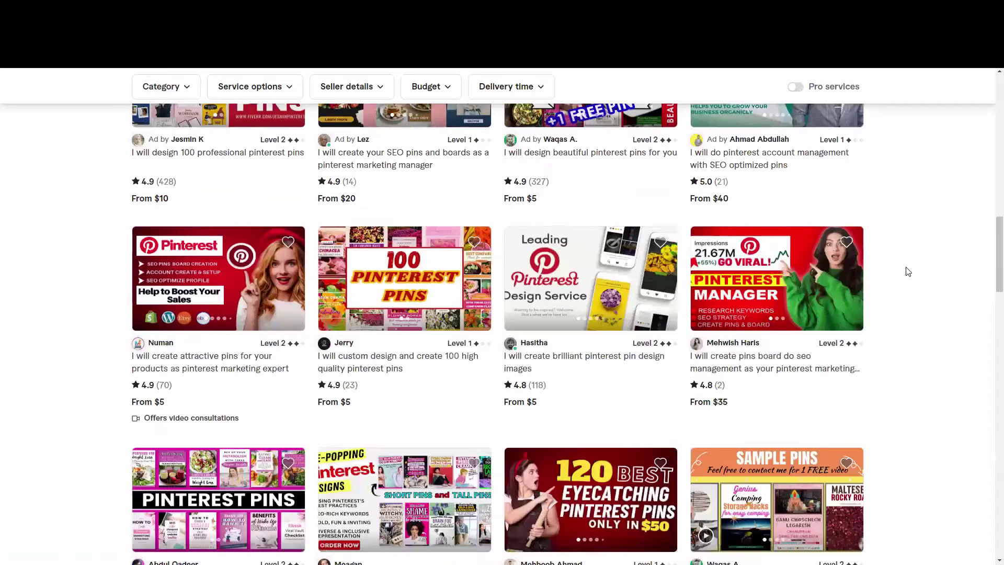
pyautogui.scroll(-6, 908, 271)
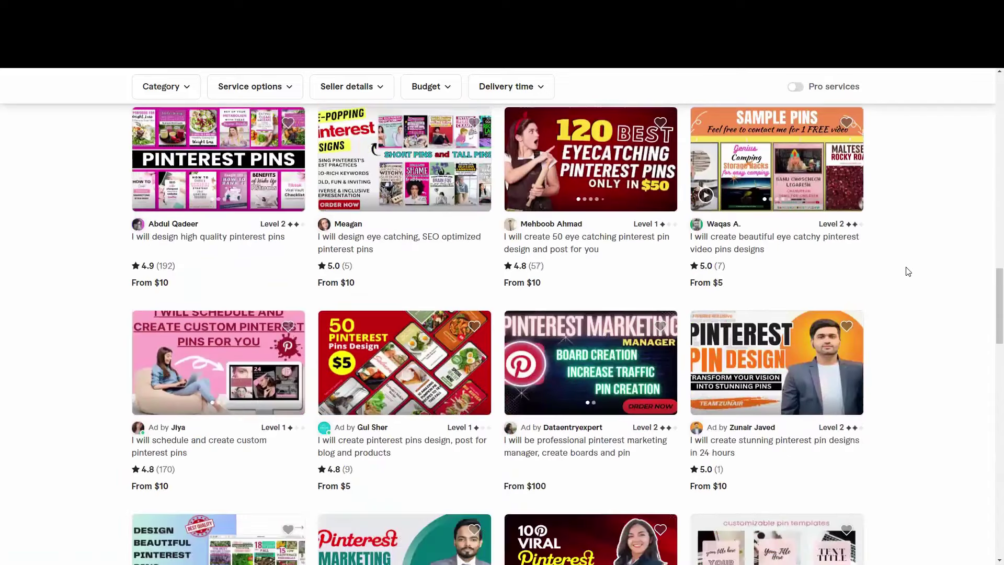
pyautogui.scroll(-3, 908, 271)
pyautogui.scroll(-6, 908, 271)
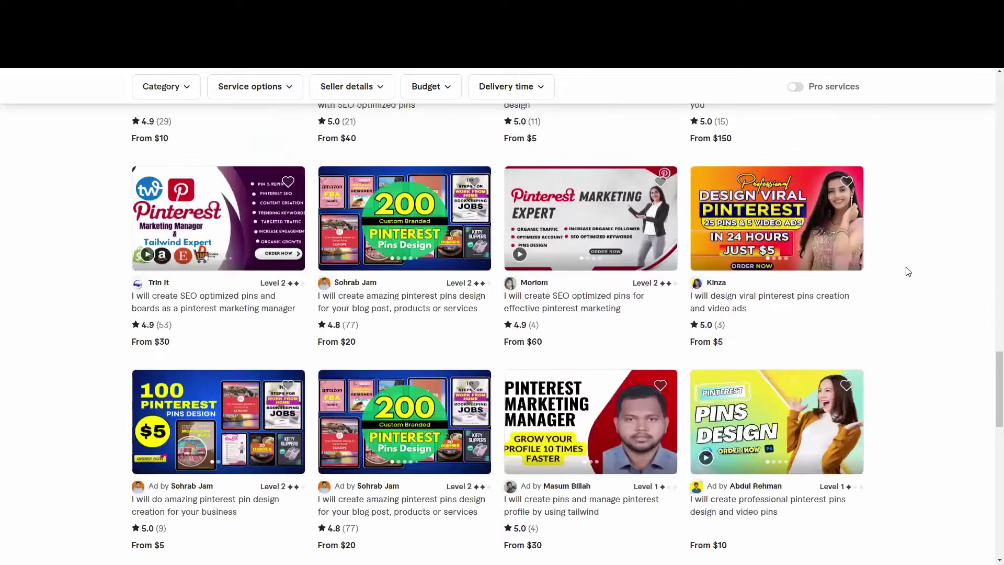
pyautogui.scroll(-5, 907, 271)
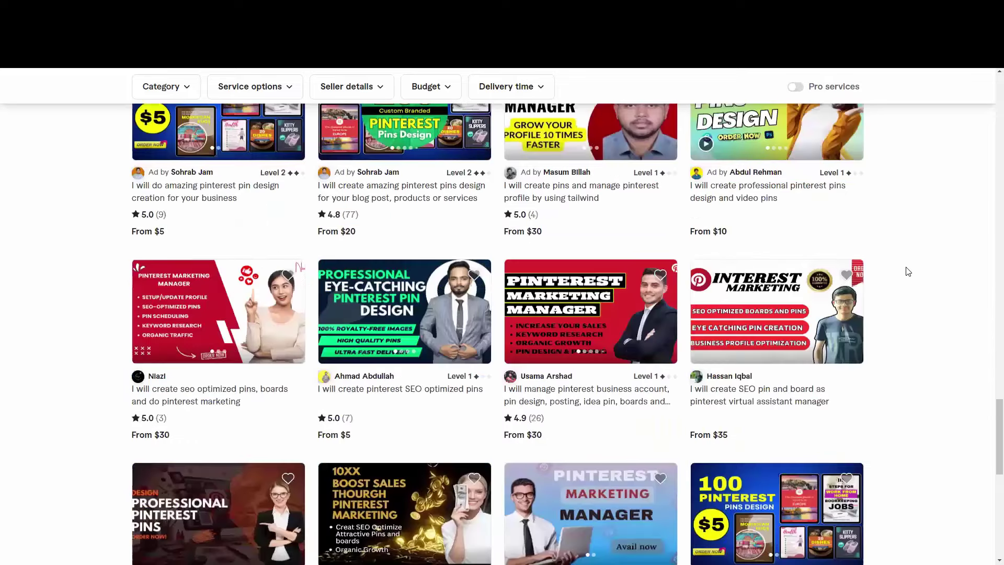
pyautogui.scroll(-4, 907, 271)
pyautogui.scroll(3, 907, 272)
pyautogui.scroll(15, 907, 272)
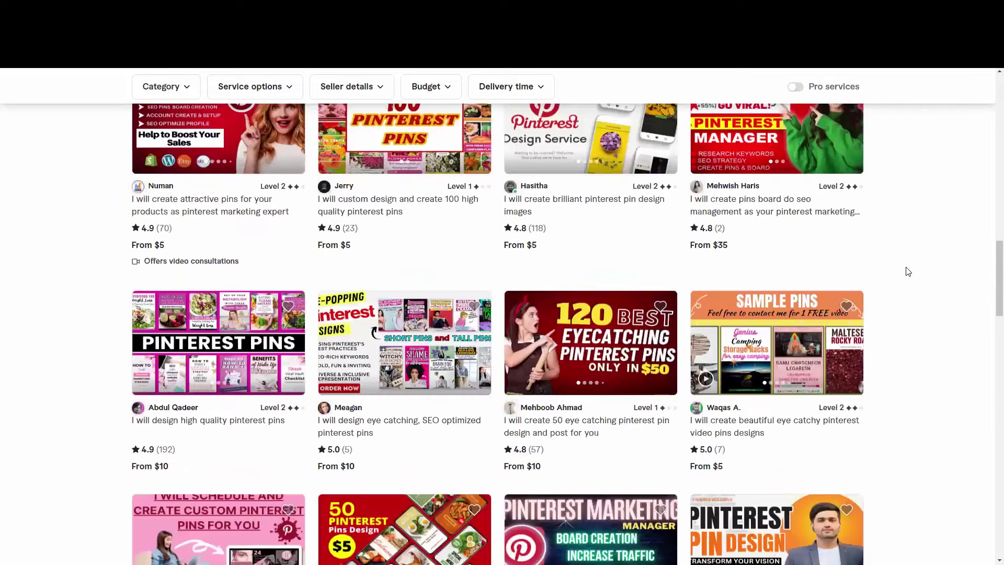
pyautogui.scroll(10, 908, 272)
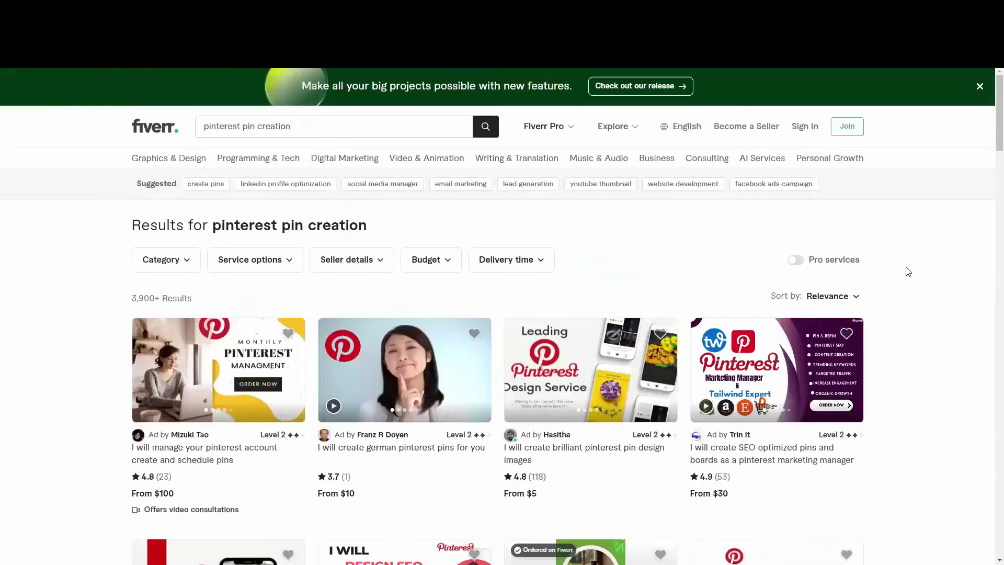
# Switch to Pinterest's Business Hub and open the organic Create Pin form
pyautogui.moveTo(761, 159)
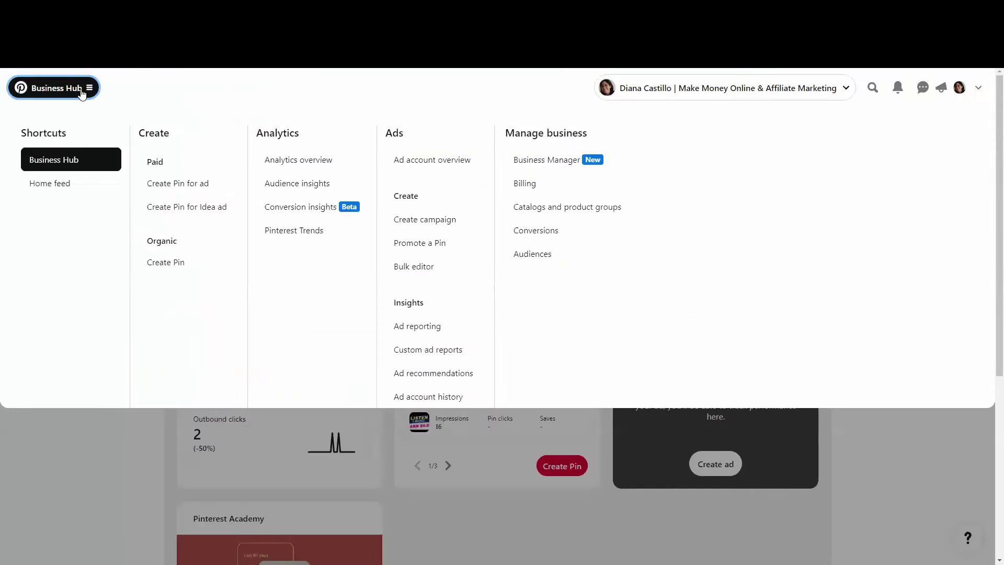
pyautogui.rightClick(186, 267)
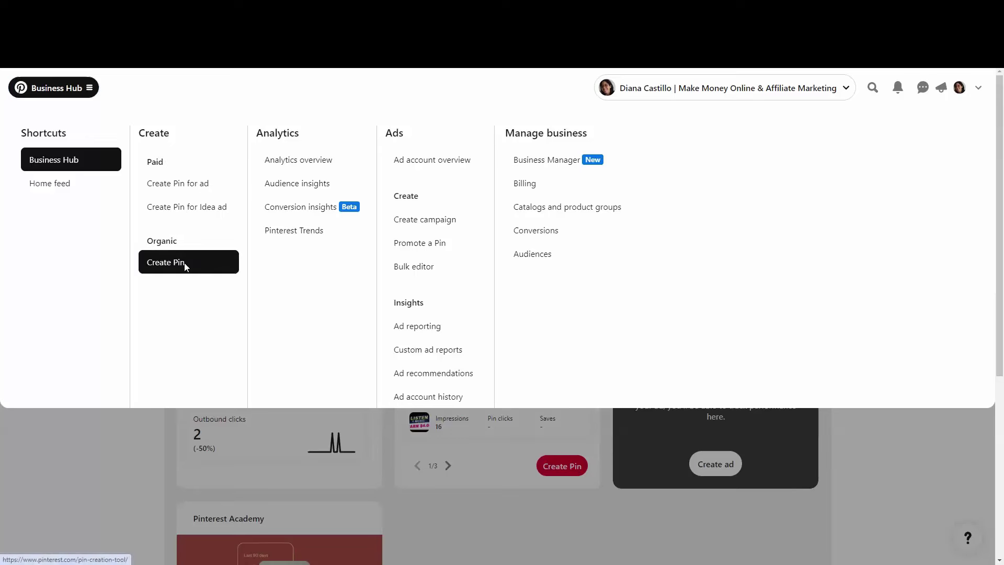
pyautogui.click(225, 274)
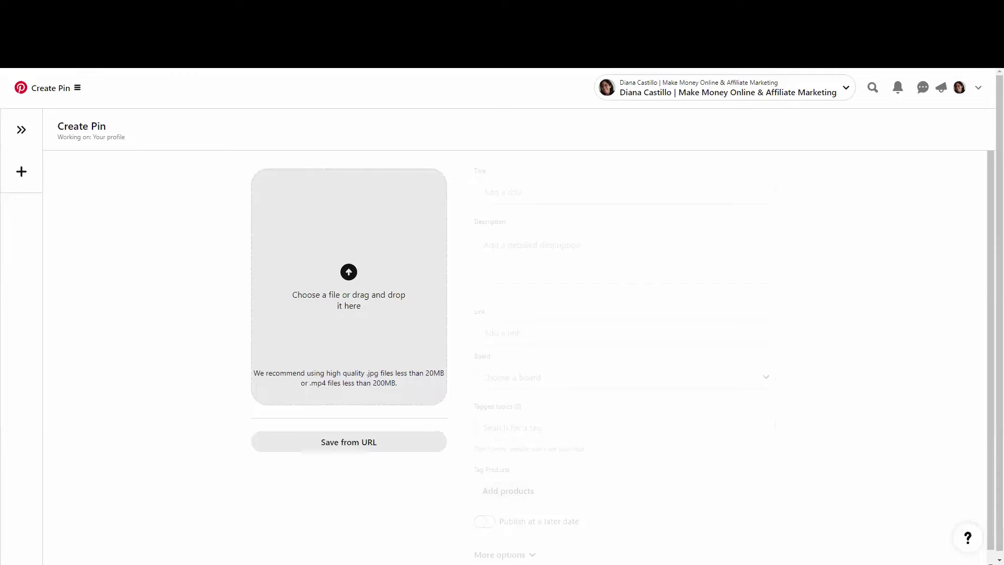
# Select the pin title "Enjoy Blazing Fast Internet Speeds!" with its emoji in the ChatGPT answer and return to the Create Pin form
pyautogui.hotkey('ctrl', 'Tab')
pyautogui.moveTo(411, 378); pyautogui.dragTo(562, 381)
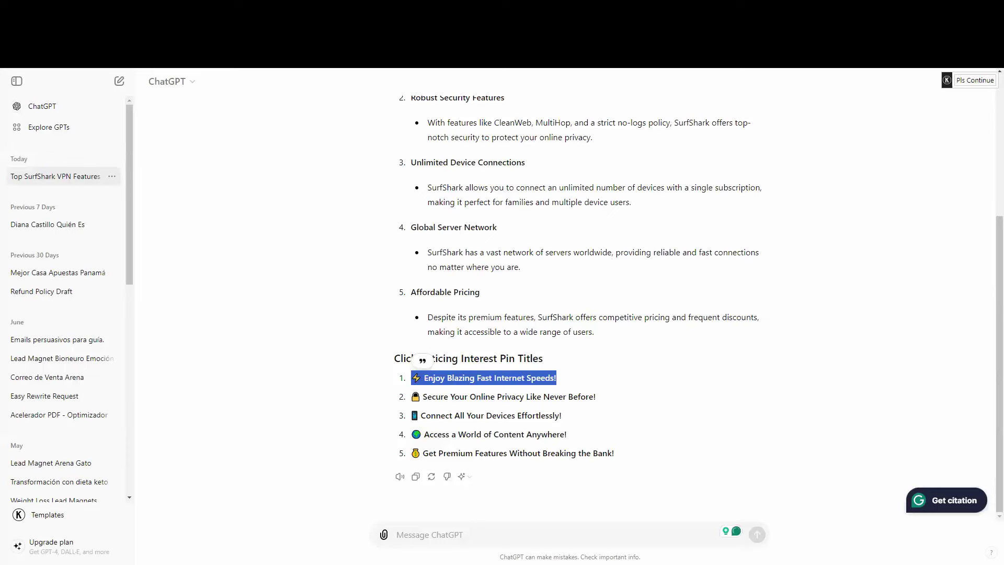
pyautogui.hotkey('ctrl', 'Tab')
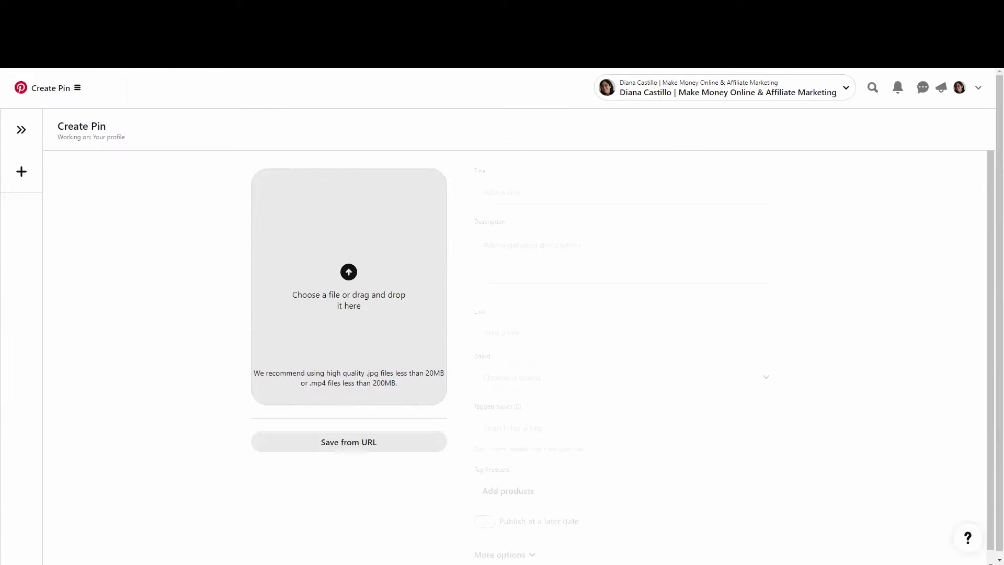
# Select the SurfShark description under "High-Speed Connections" in the ChatGPT answer and return to the Create Pin form
pyautogui.hotkey('ctrl', 'Tab')
pyautogui.scroll(8, 694, 180)
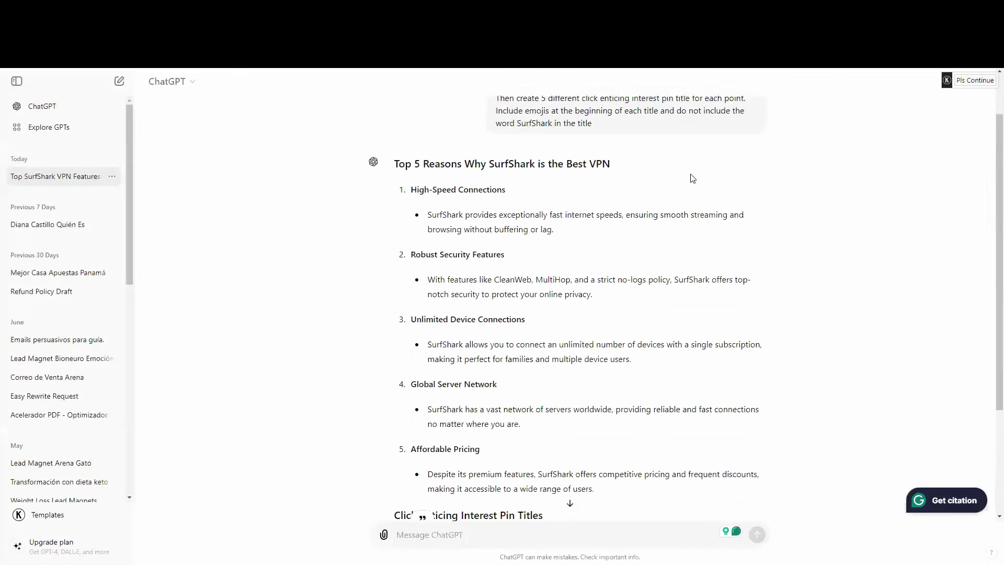
pyautogui.moveTo(412, 243); pyautogui.dragTo(483, 243)
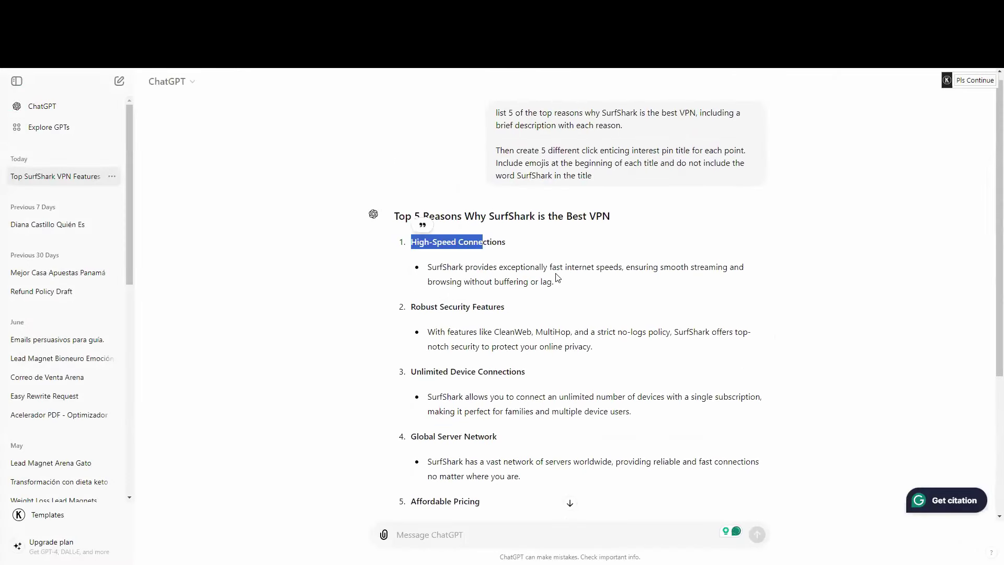
pyautogui.moveTo(556, 282); pyautogui.dragTo(427, 267)
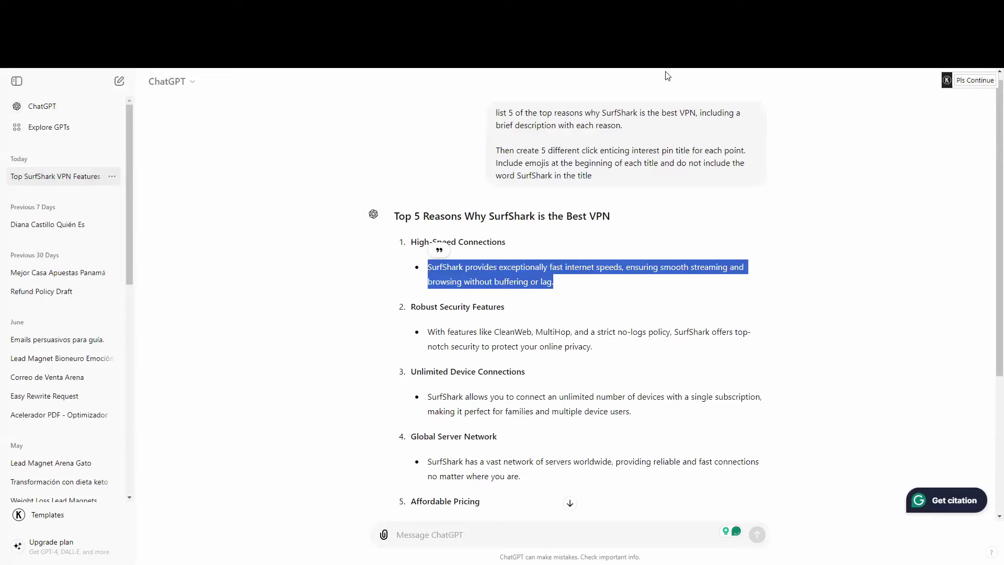
pyautogui.hotkey('ctrl', 'Tab')
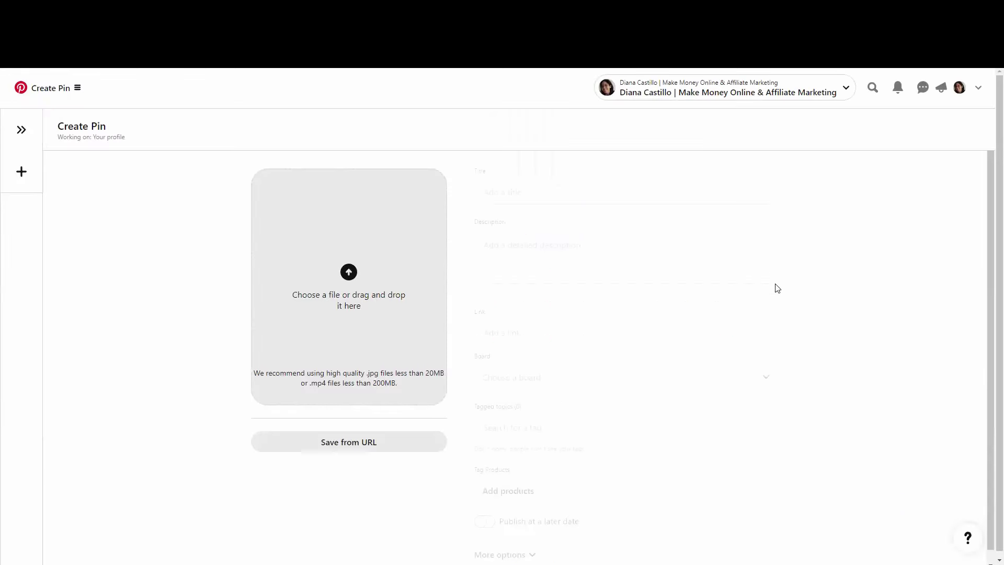
# Capture the Title-to-Link area of the pin form, draw a red arrow pointing toward the Link field, and discard the capture
pyautogui.scroll(-1, 774, 285)
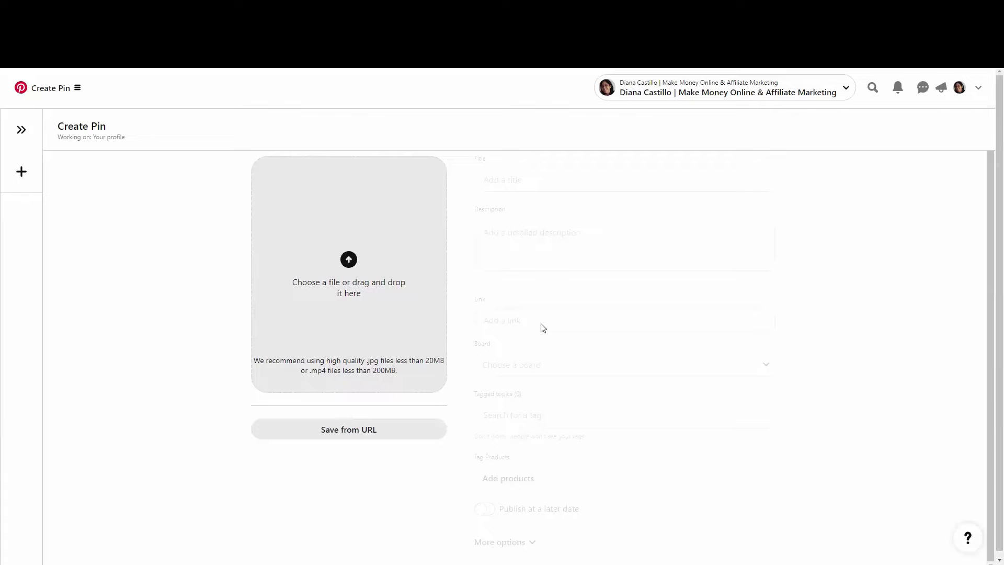
pyautogui.press('Print')
pyautogui.moveTo(445, 131); pyautogui.dragTo(884, 360)
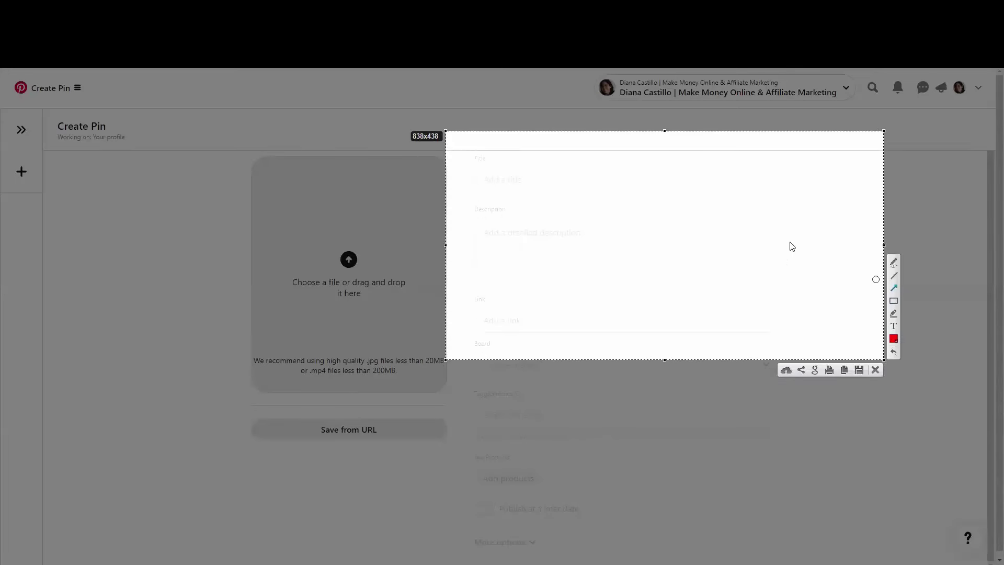
pyautogui.moveTo(800, 208)
pyautogui.mouseDown()
pyautogui.moveTo(610, 288)
pyautogui.moveTo(256, 234)
pyautogui.moveTo(342, 253)
pyautogui.moveTo(708, 197)
pyautogui.moveTo(654, 280)
pyautogui.moveTo(618, 306)
pyautogui.mouseUp()
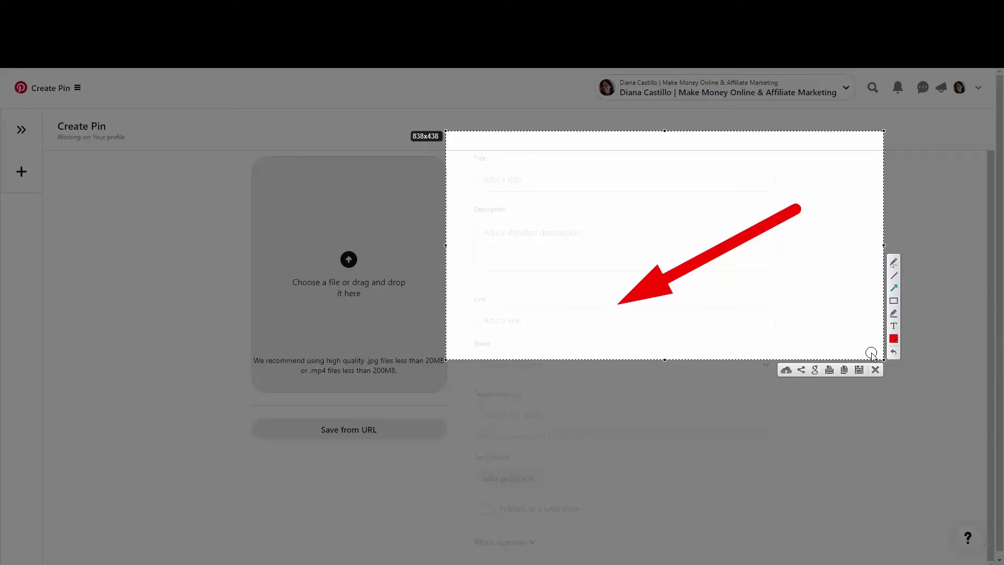
pyautogui.press('Escape')
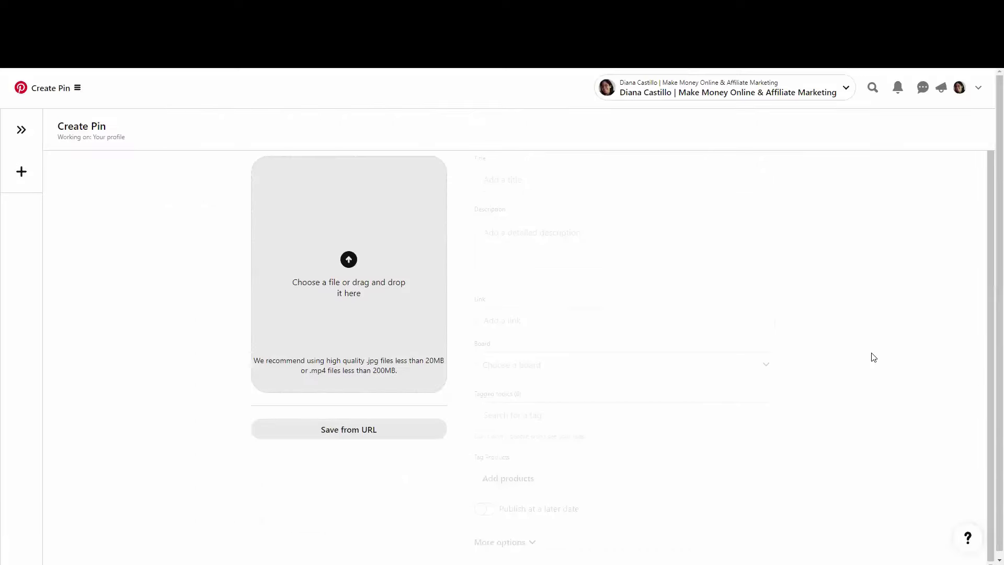